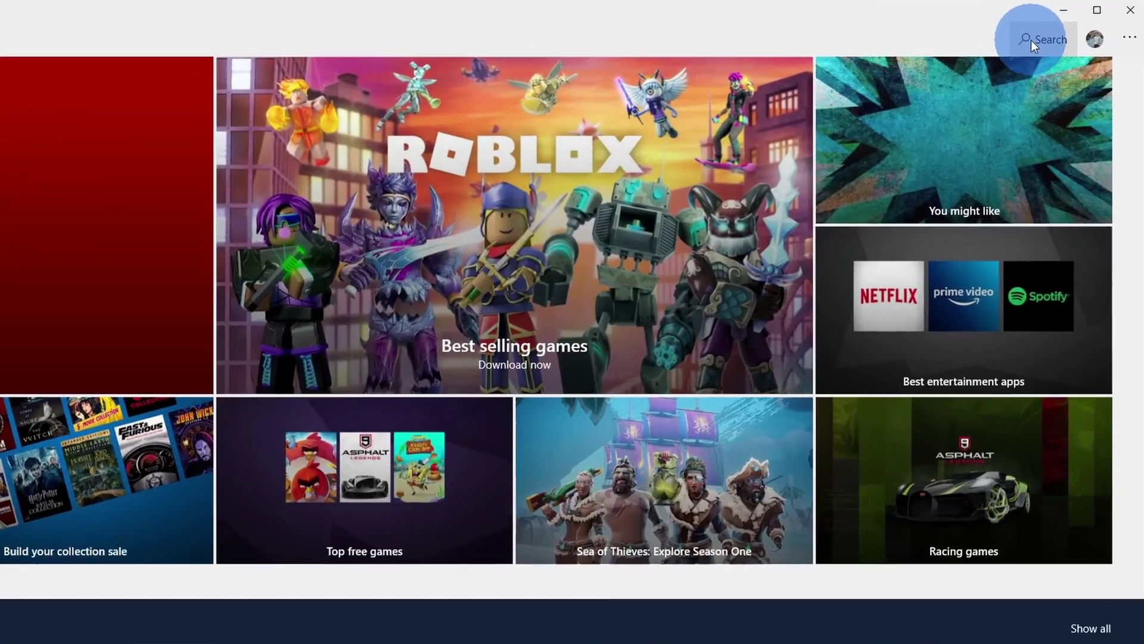
Search the store for "whiteboard", open the Microsoft Whiteboard listing and launch the app.
{"action": "left_click", "coordinate": [1074, 26]}
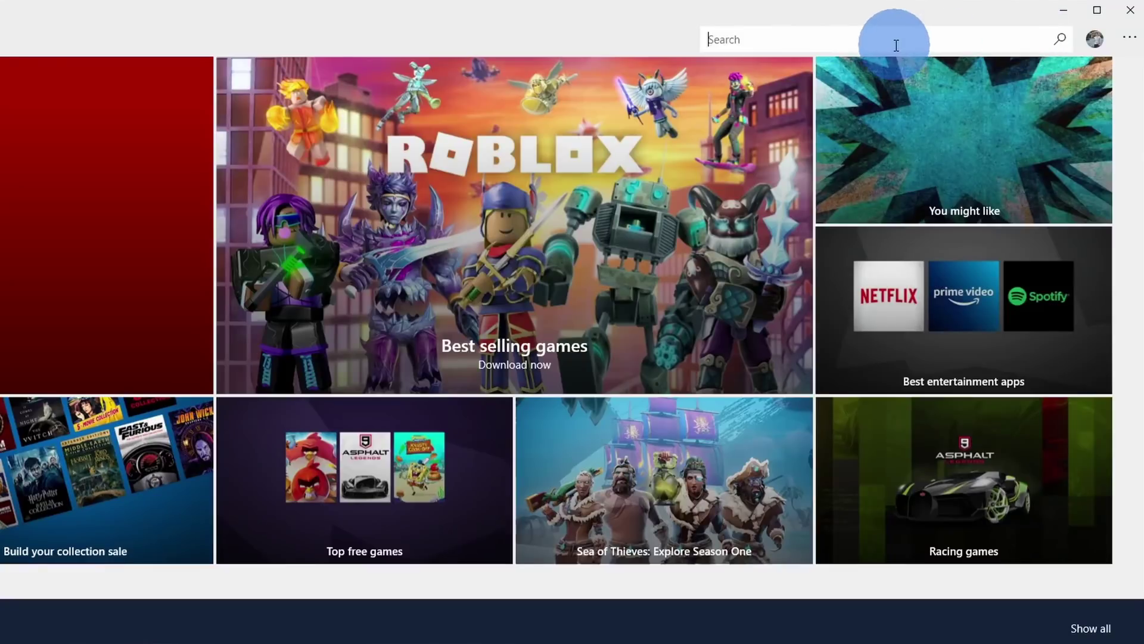
{"action": "type", "text": "whiteboard"}
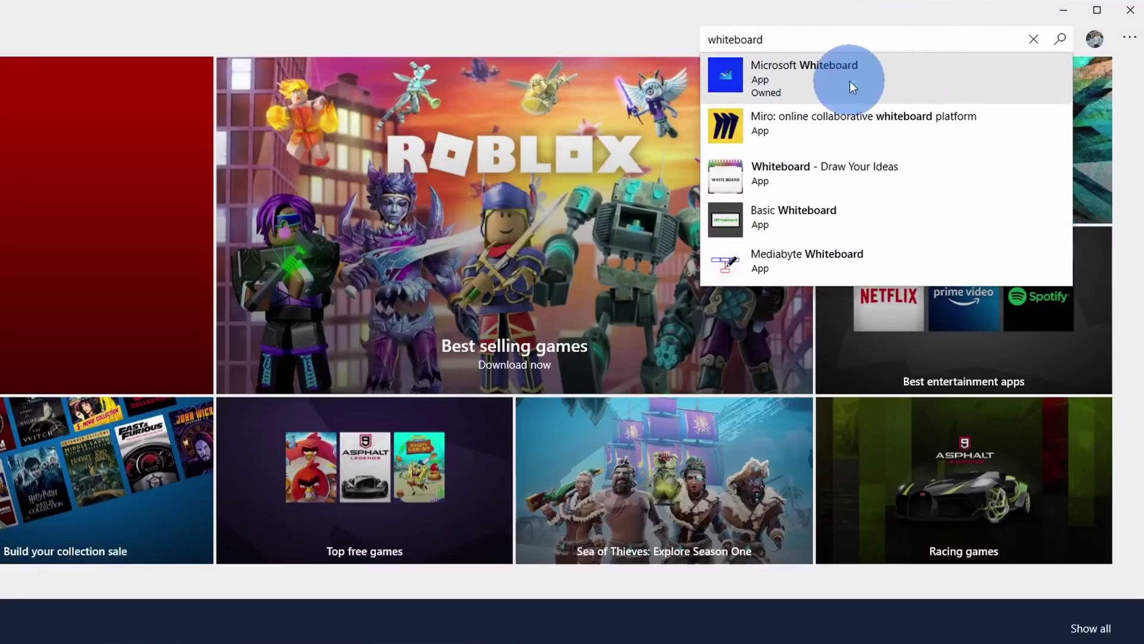
{"action": "left_click", "coordinate": [876, 84]}
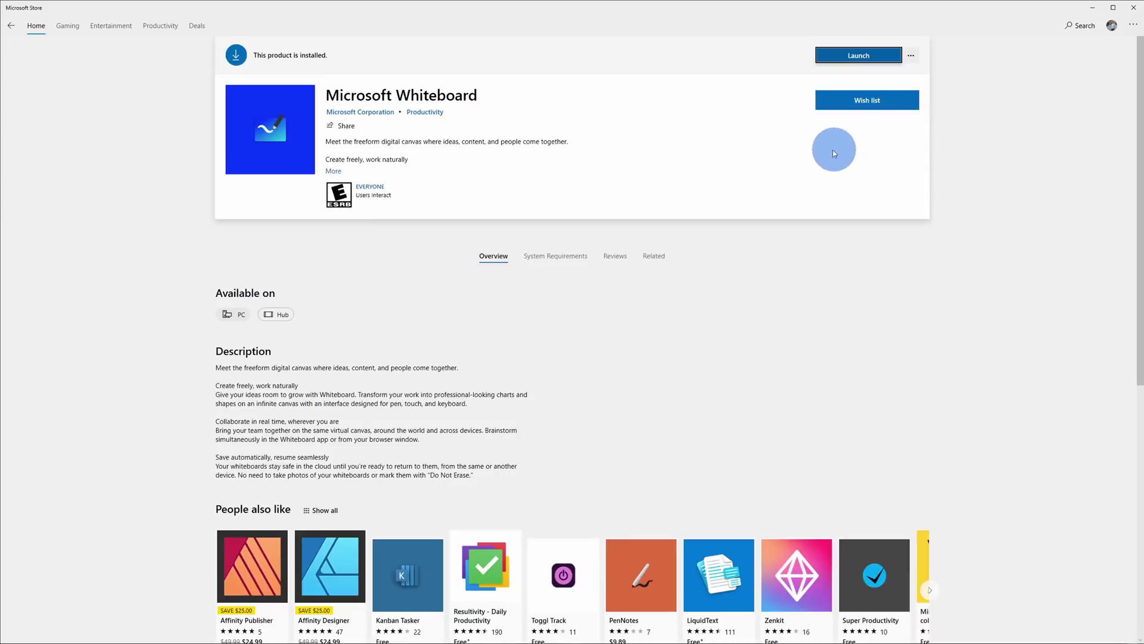
{"action": "left_click", "coordinate": [838, 59]}
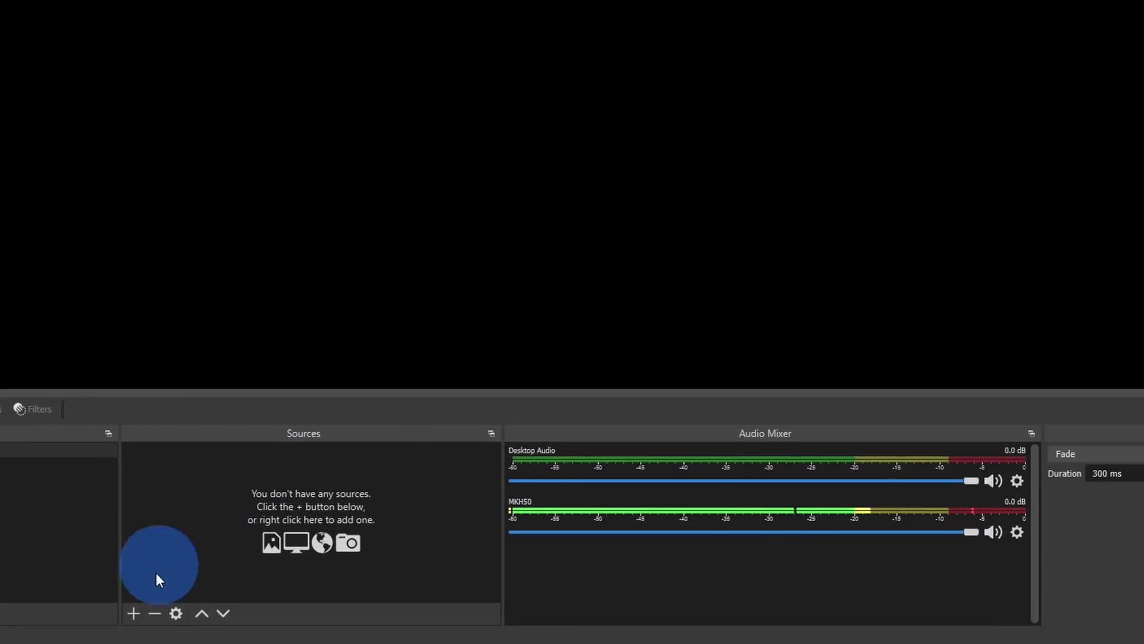
In OBS, add a new Video Capture Device source under its default name, using Cam Link 4K as the device.
{"action": "left_click", "coordinate": [142, 608]}
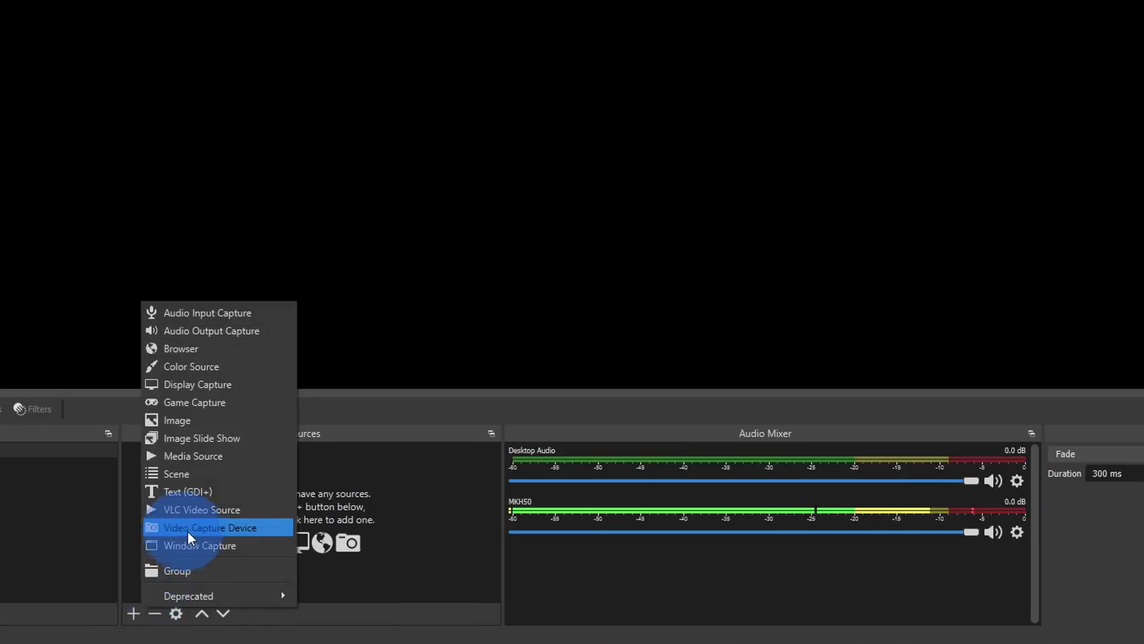
{"action": "left_click", "coordinate": [238, 528]}
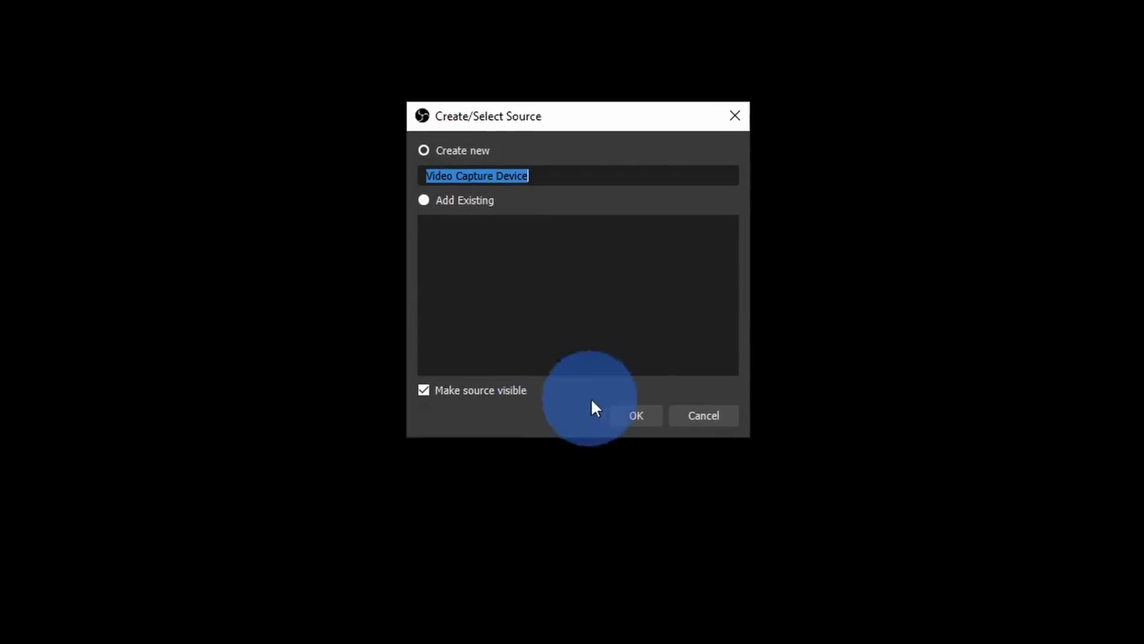
{"action": "left_click", "coordinate": [649, 414]}
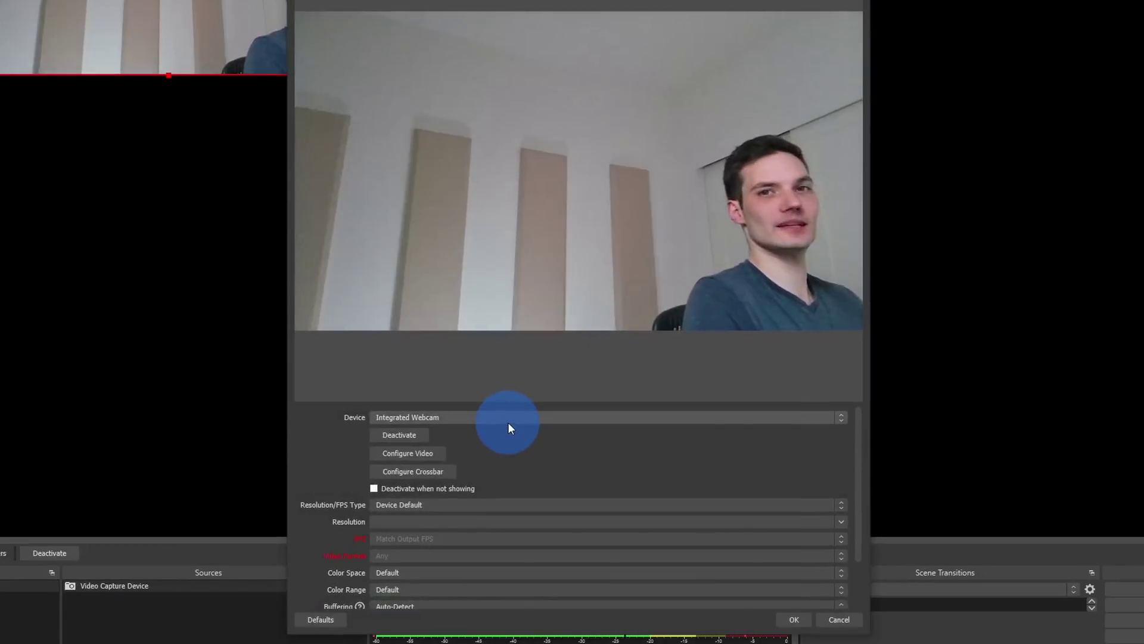
{"action": "left_click", "coordinate": [508, 422]}
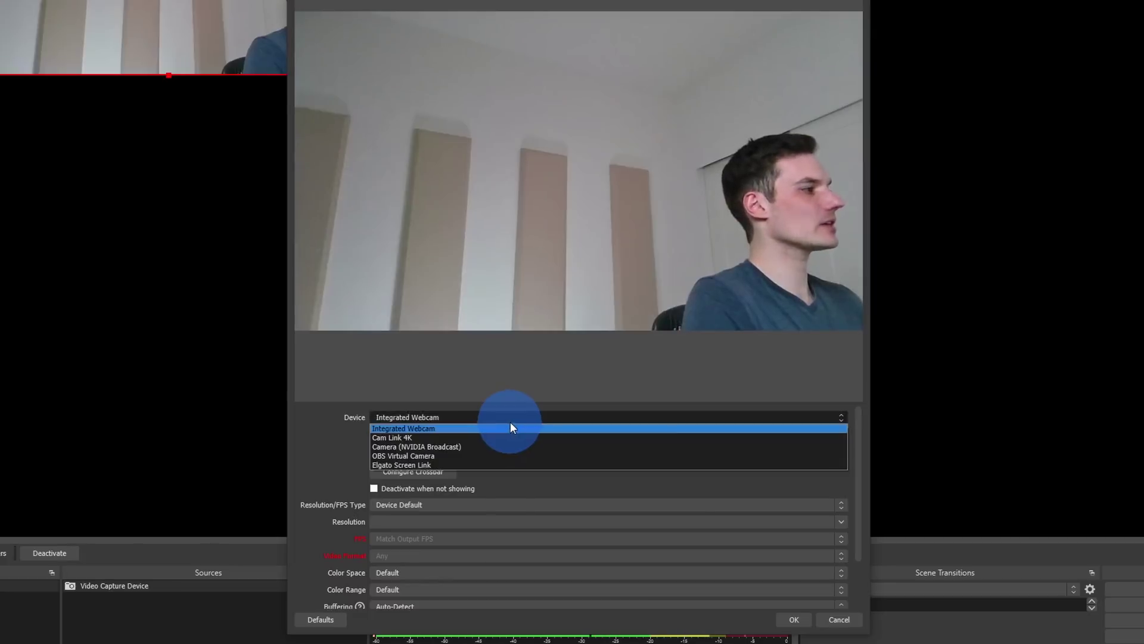
{"action": "left_click", "coordinate": [432, 438]}
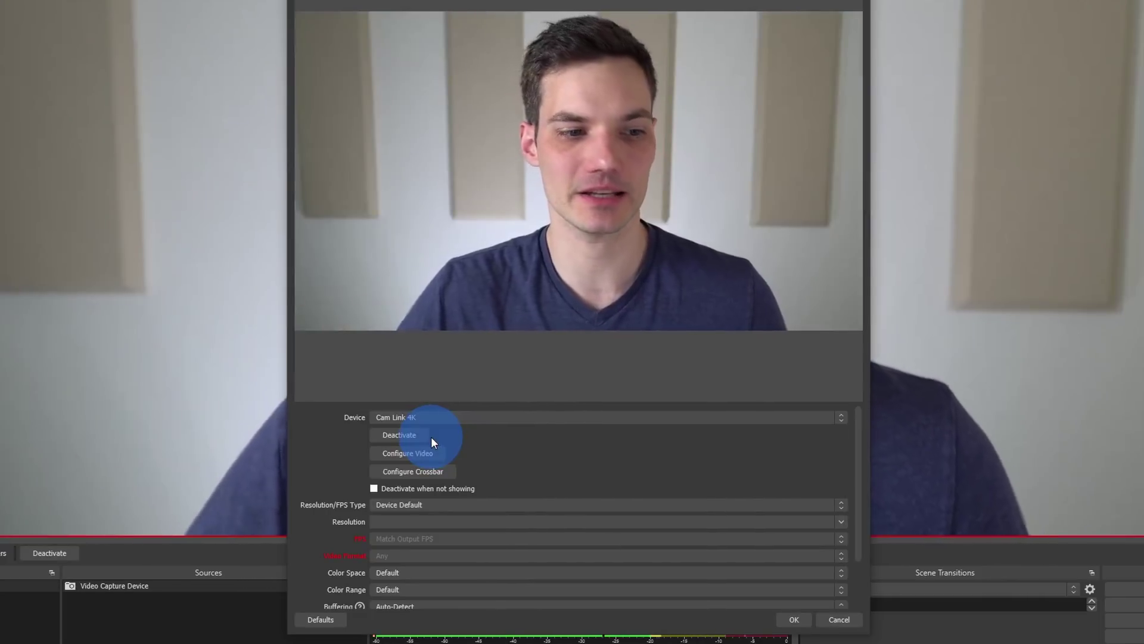
{"action": "left_click", "coordinate": [796, 620]}
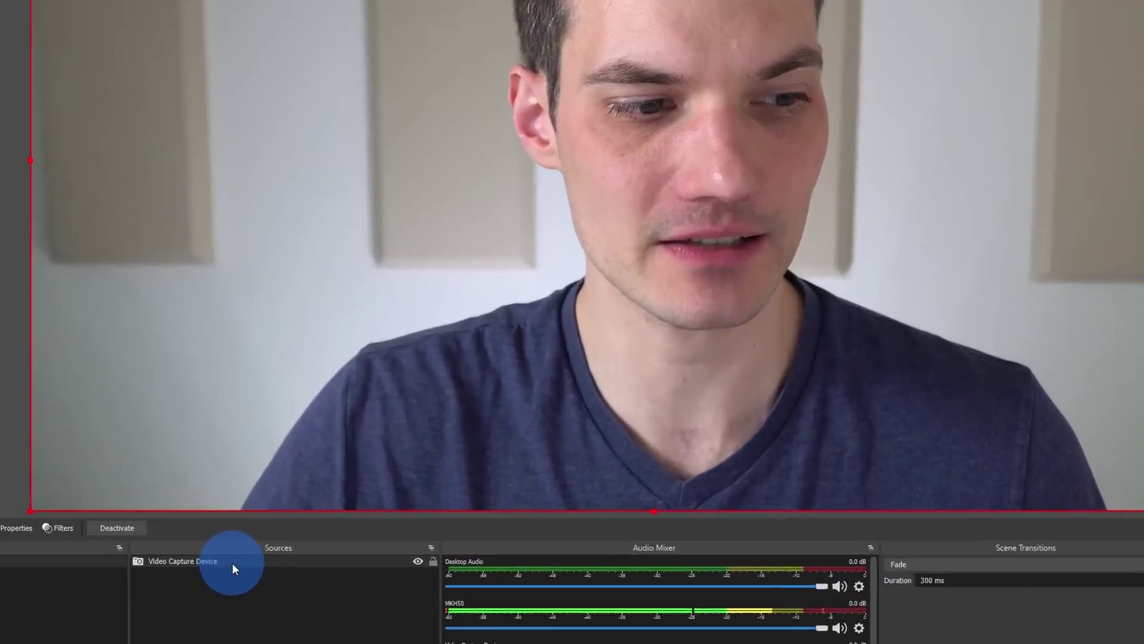
Resize the output to the source size of the Video Capture Device and accept the change.
{"action": "right_click", "coordinate": [287, 535]}
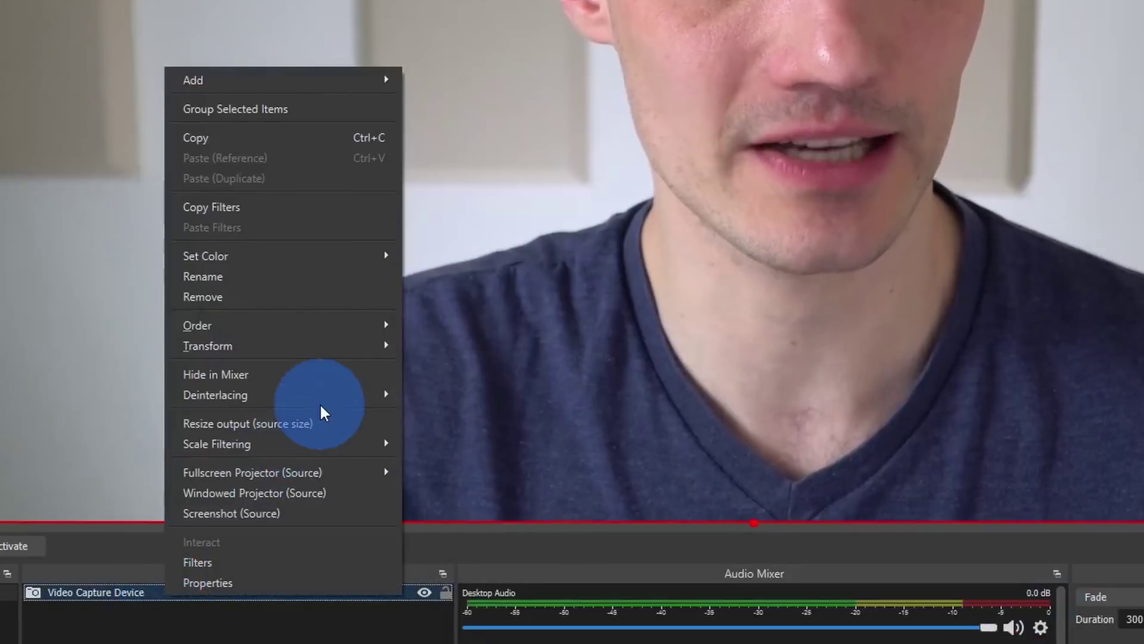
{"action": "left_click", "coordinate": [314, 424]}
{"action": "left_click", "coordinate": [891, 199]}
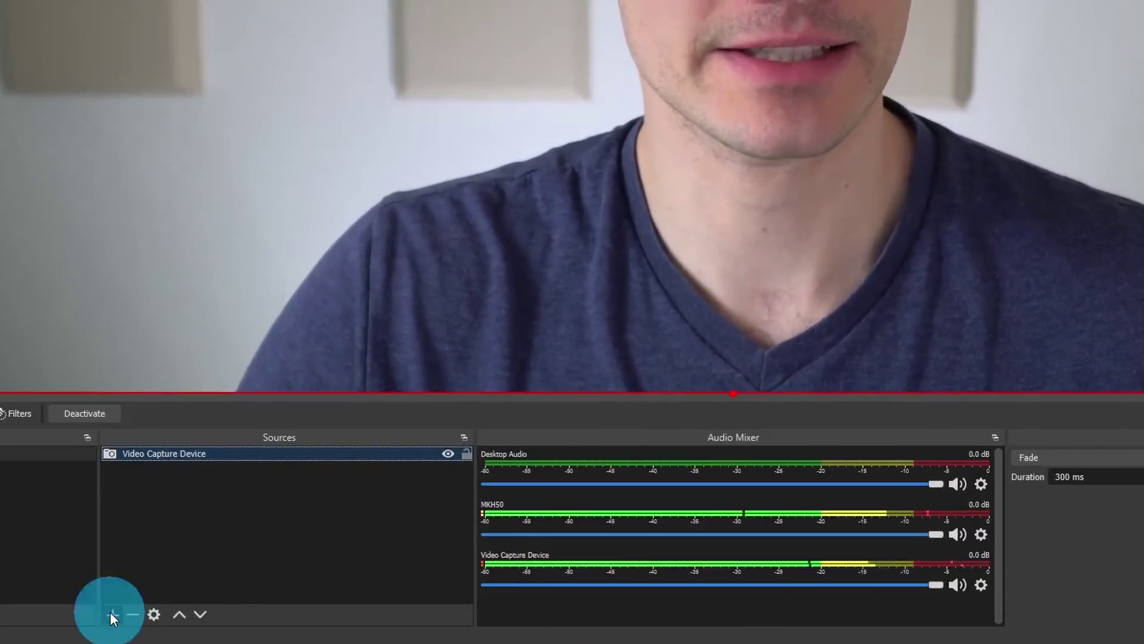
Add a new Window Capture source under its default name that captures the Microsoft Whiteboard window.
{"action": "left_click", "coordinate": [134, 615]}
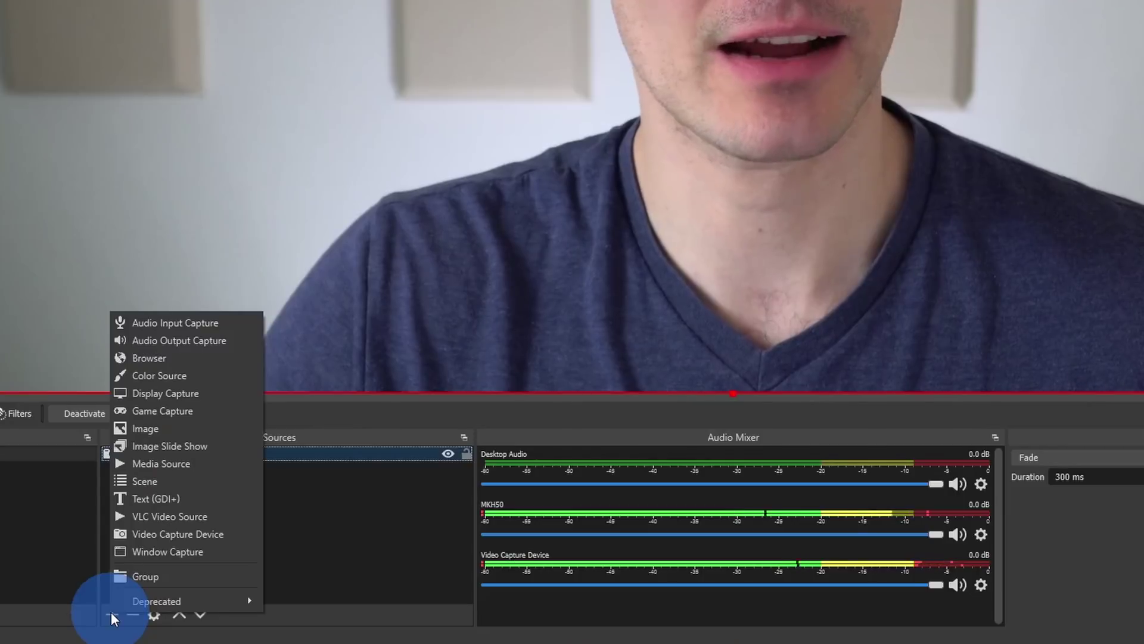
{"action": "left_click", "coordinate": [199, 551]}
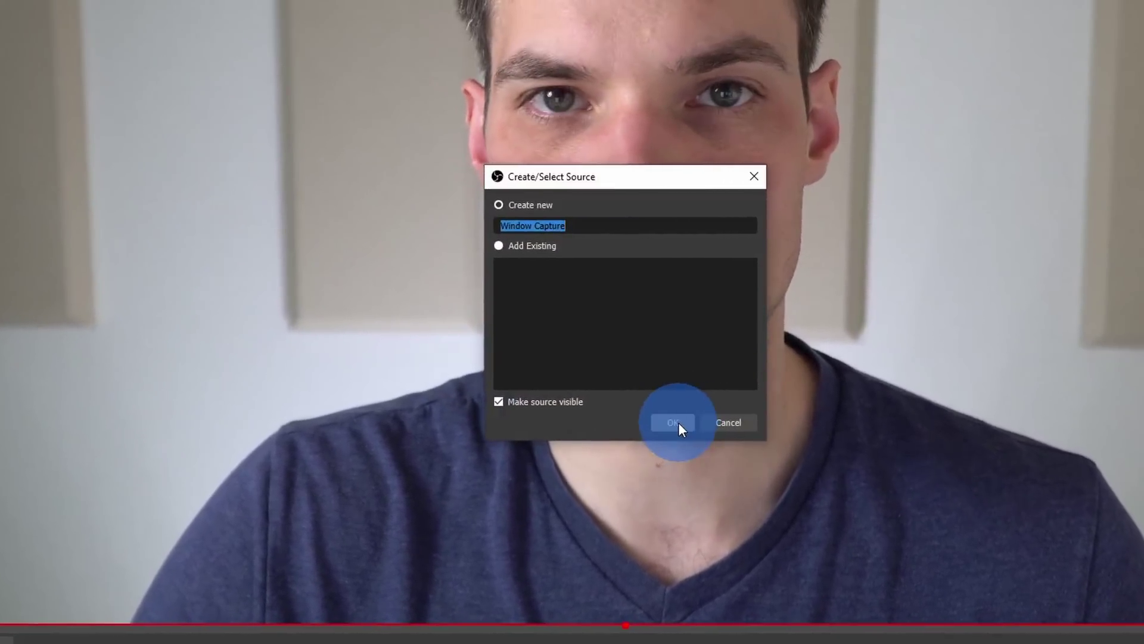
{"action": "left_click", "coordinate": [679, 422]}
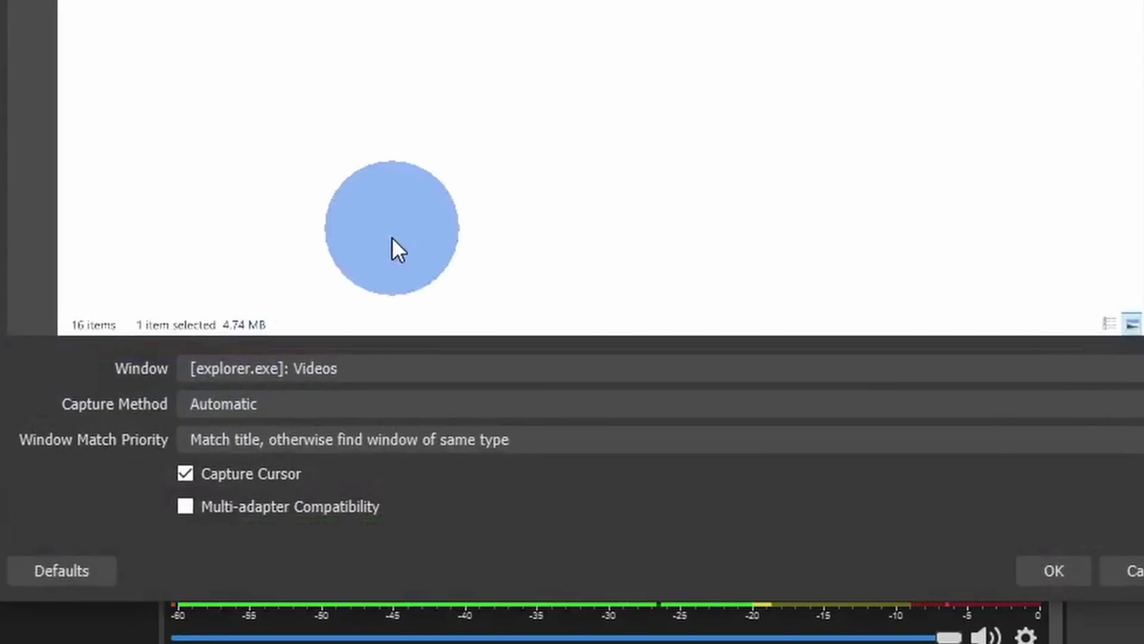
{"action": "left_click", "coordinate": [398, 361]}
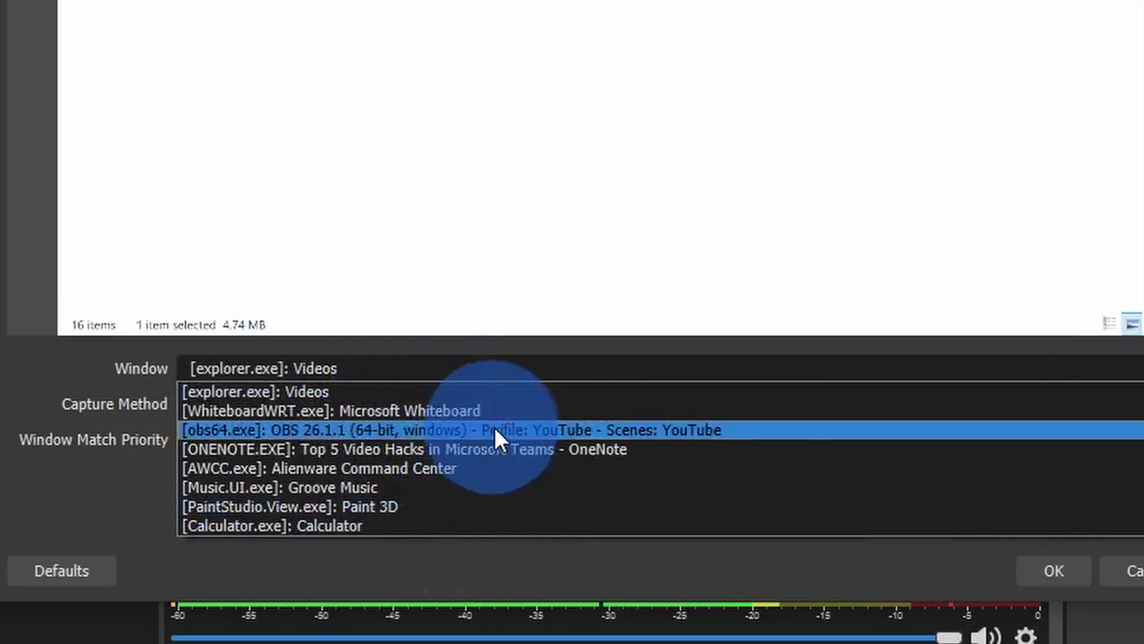
{"action": "left_click", "coordinate": [514, 411]}
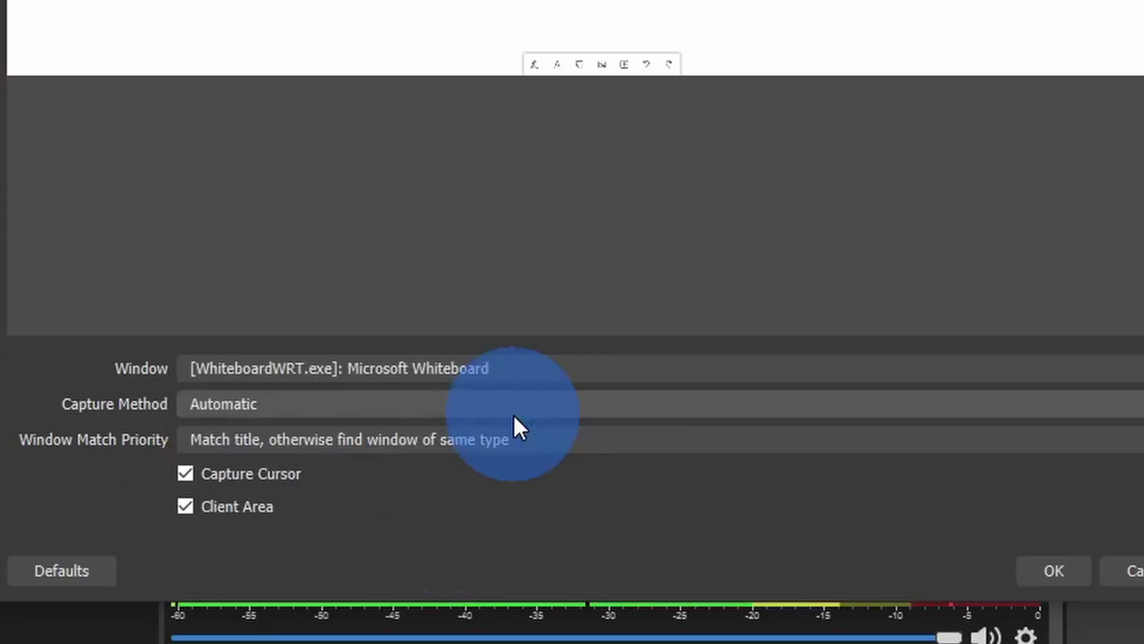
{"action": "left_click", "coordinate": [1055, 570]}
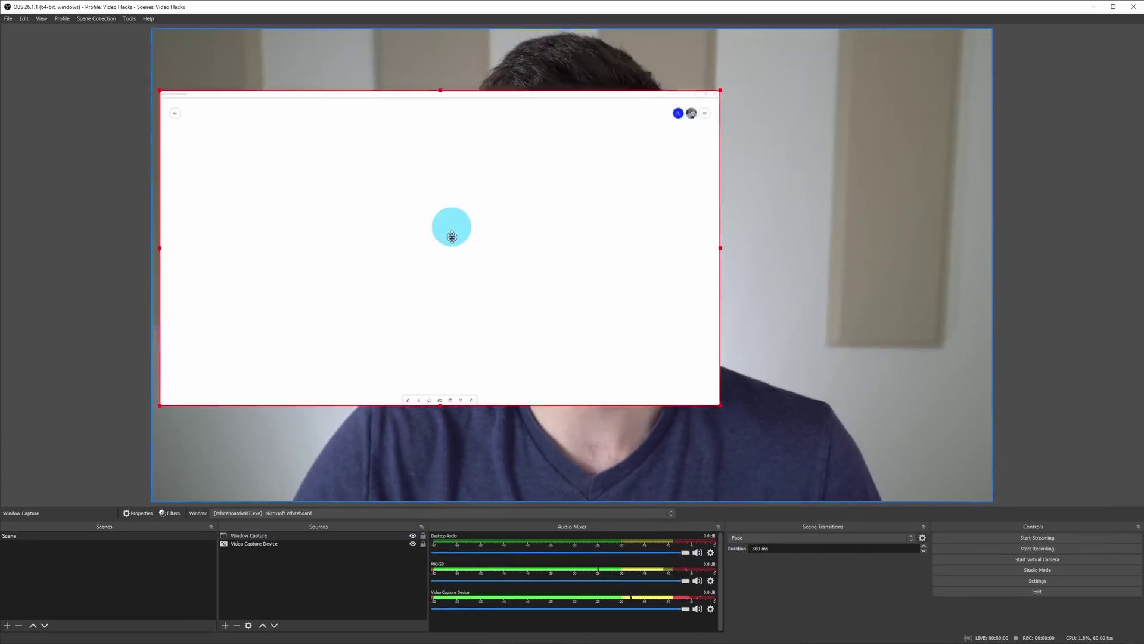
Align the whiteboard capture with the canvas's upper-left corner and enlarge it to the full canvas width.
{"action": "left_click_drag", "start_coordinate": [453, 230], "coordinate": [452, 180]}
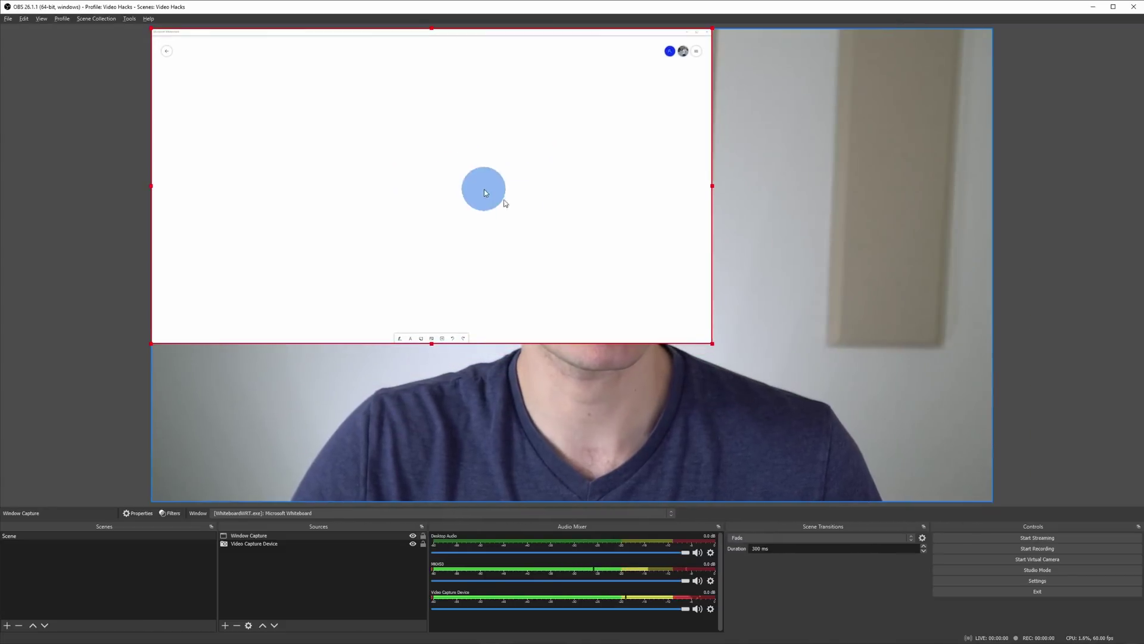
{"action": "left_click_drag", "start_coordinate": [712, 344], "coordinate": [993, 485]}
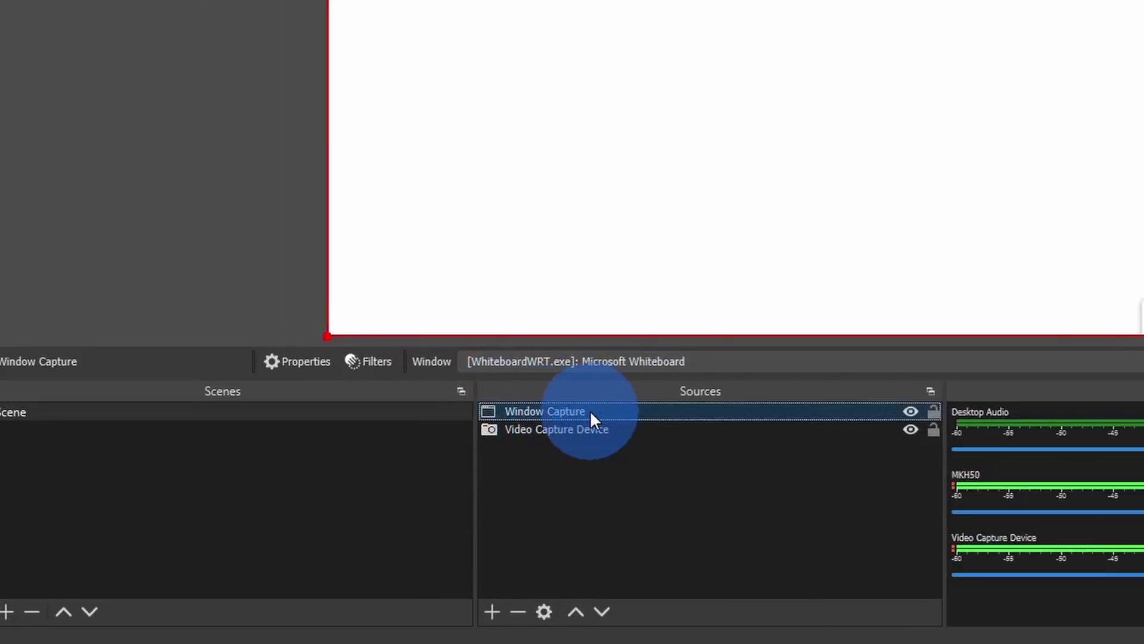
Add a Color Key effect filter with its default name to the Window Capture source.
{"action": "left_click", "coordinate": [357, 363]}
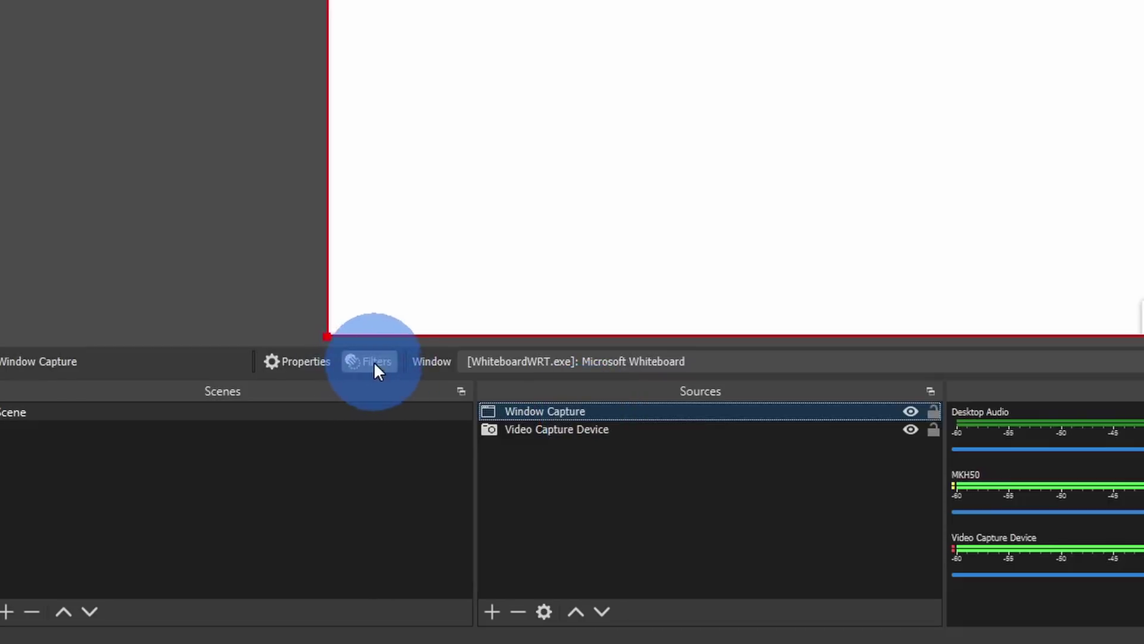
{"action": "left_click", "coordinate": [370, 360]}
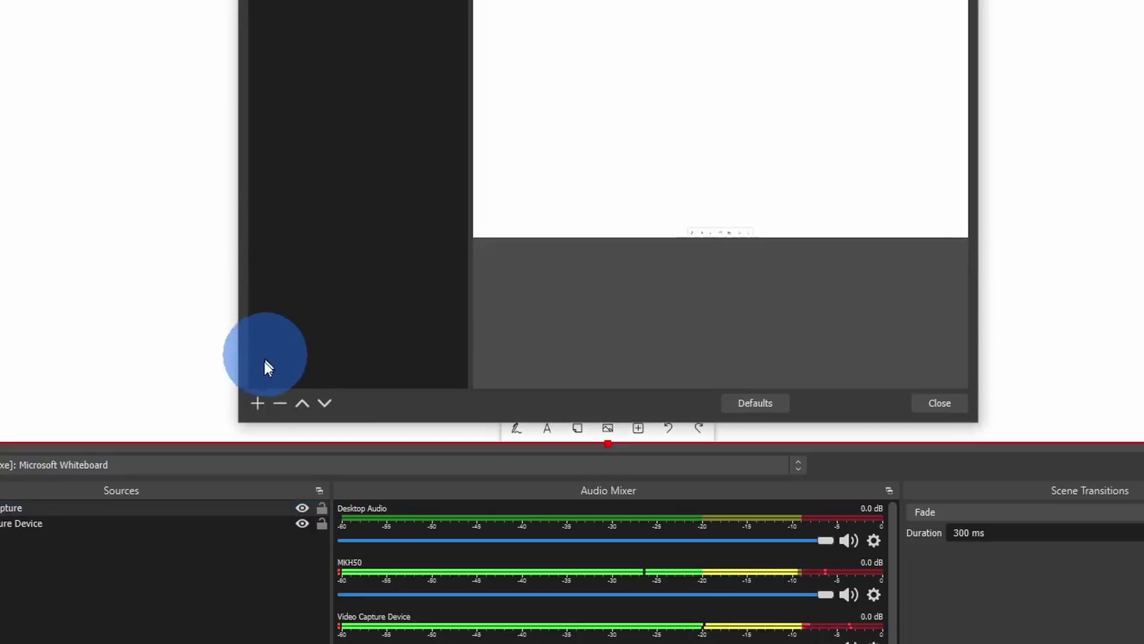
{"action": "left_click", "coordinate": [256, 404]}
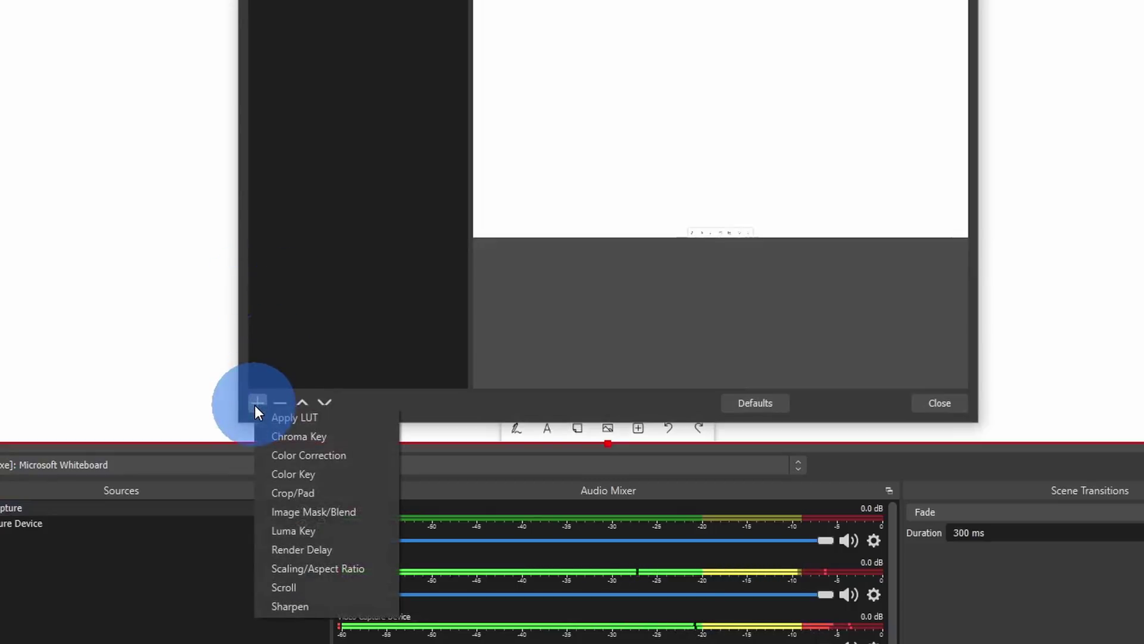
{"action": "left_click", "coordinate": [332, 472]}
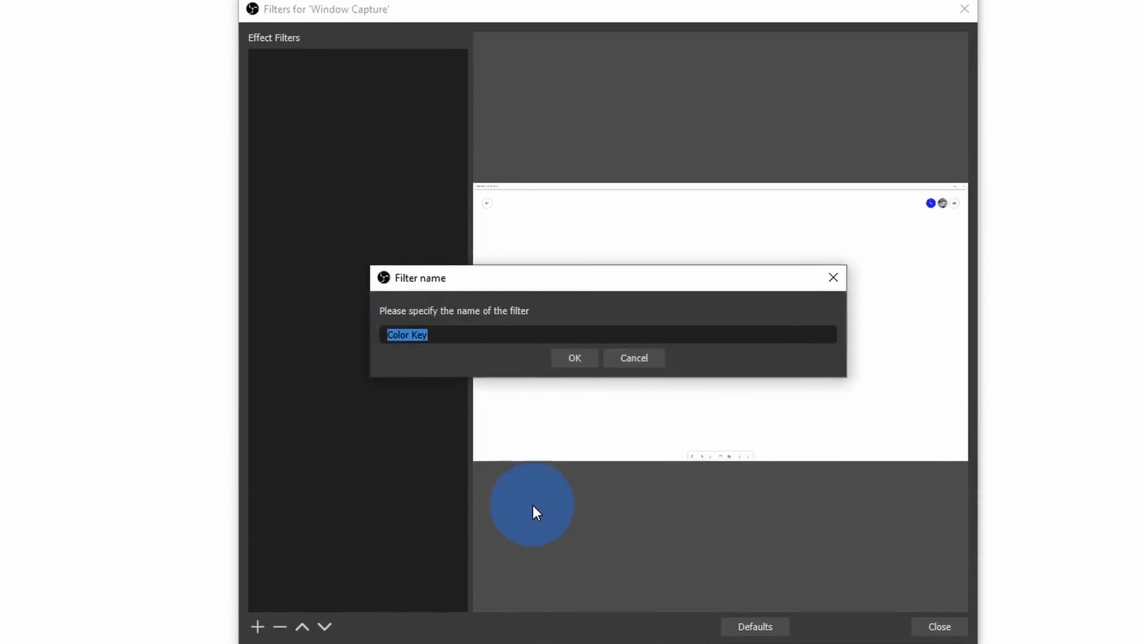
{"action": "left_click", "coordinate": [575, 363]}
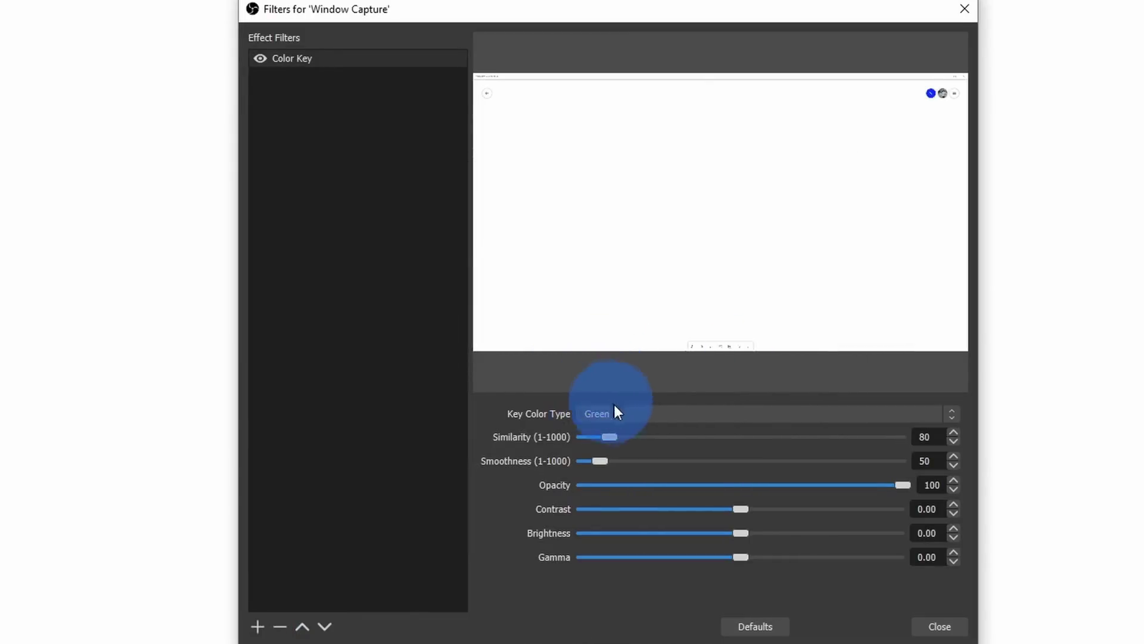
Set the Color Key filter to a custom white key color, #ffffff, and close the filter settings.
{"action": "left_click", "coordinate": [652, 413]}
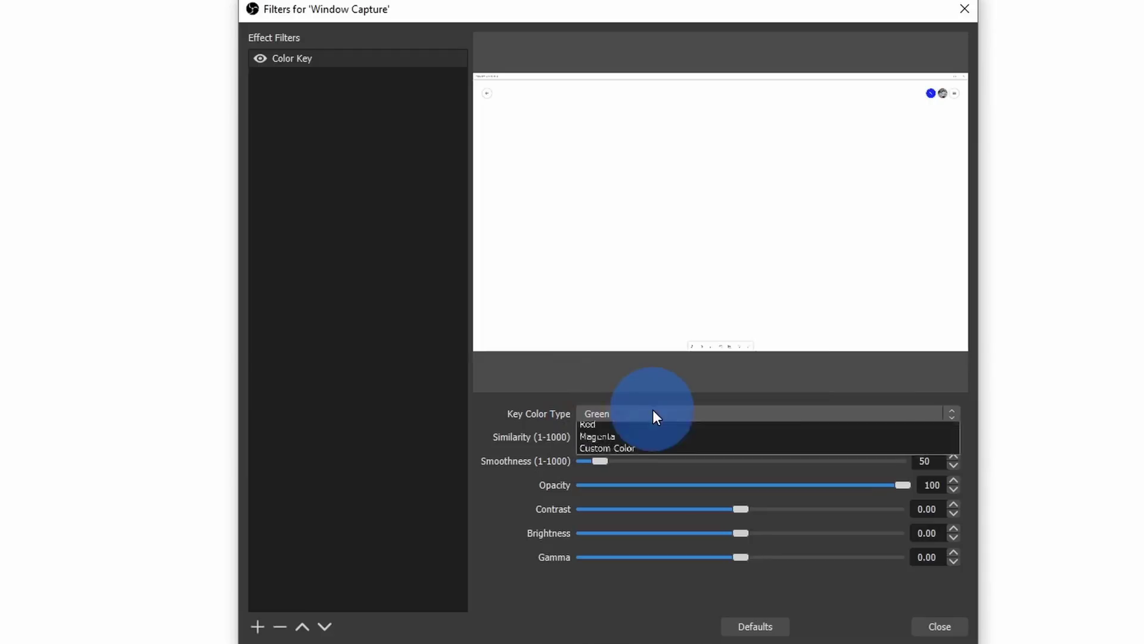
{"action": "left_click", "coordinate": [650, 475]}
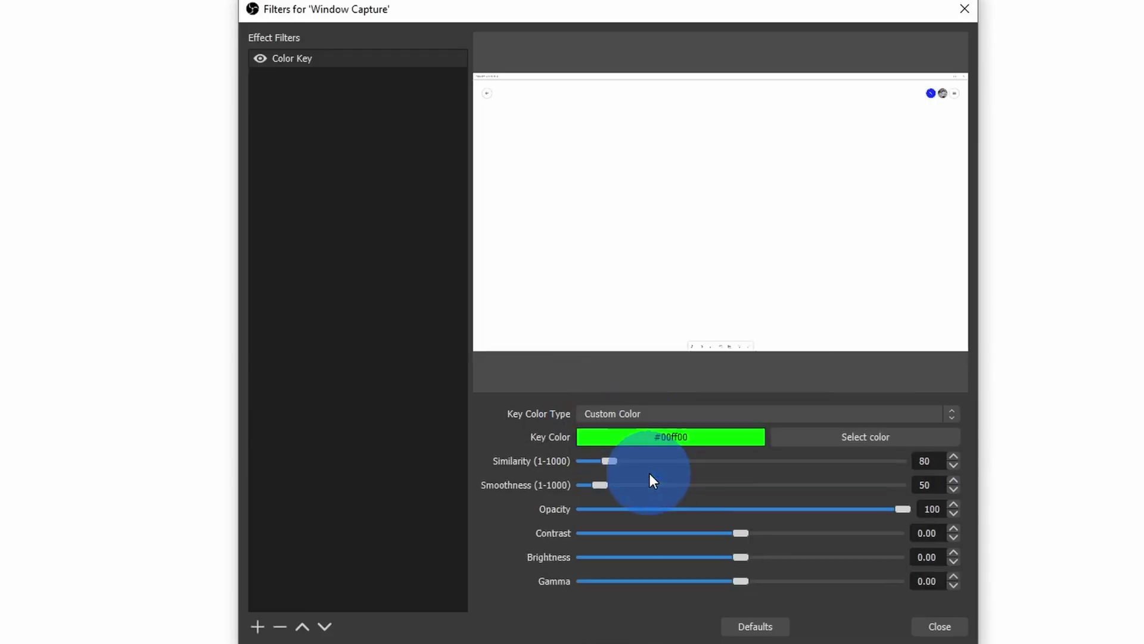
{"action": "left_click", "coordinate": [838, 439]}
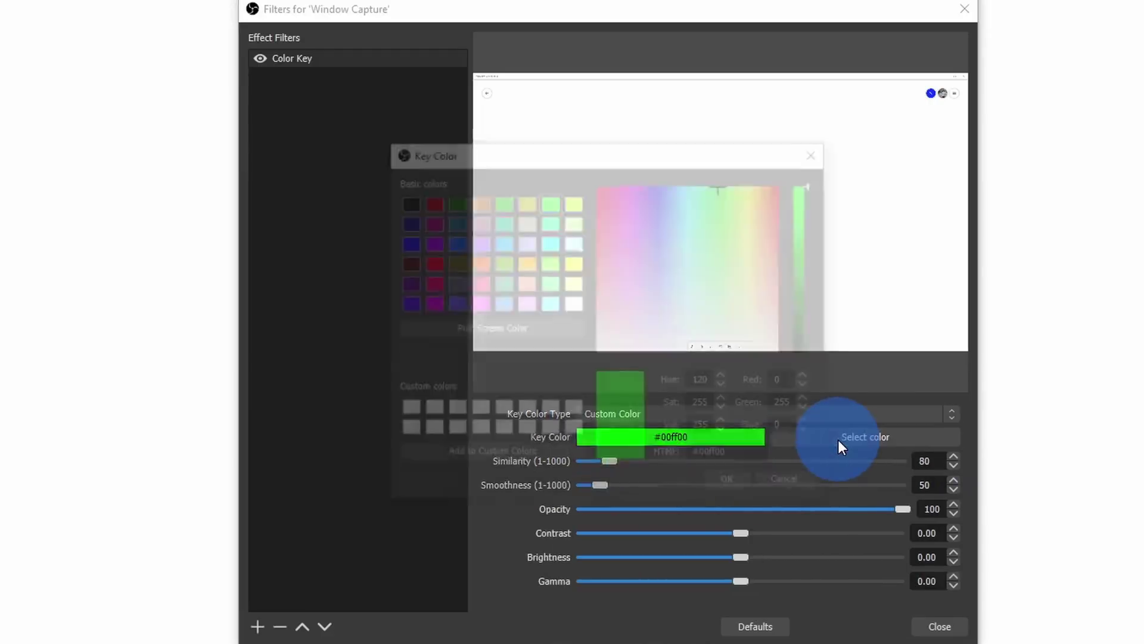
{"action": "left_click", "coordinate": [574, 306]}
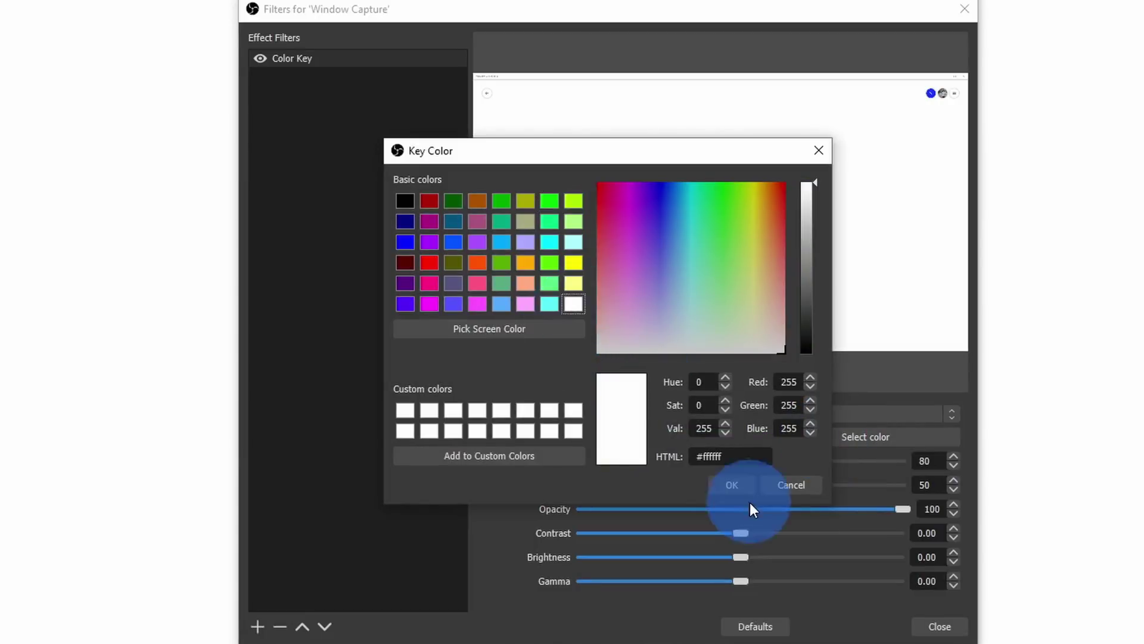
{"action": "left_click", "coordinate": [733, 484]}
{"action": "left_click", "coordinate": [947, 624]}
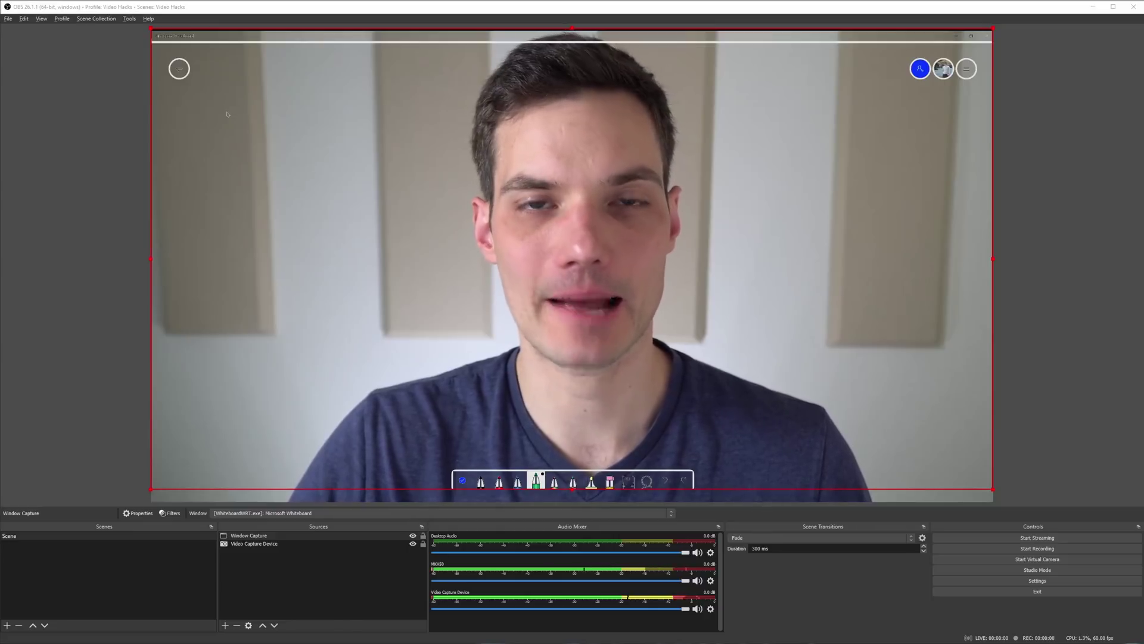
Draw a long looping green pen stroke across the whiteboard and place a blank yellow sticky note near its upper-right corner.
{"action": "mouse_move", "coordinate": [218, 109]}
{"action": "left_mouse_down"}
{"action": "mouse_move", "coordinate": [303, 125]}
{"action": "mouse_move", "coordinate": [291, 159]}
{"action": "mouse_move", "coordinate": [236, 205]}
{"action": "mouse_move", "coordinate": [386, 202]}
{"action": "mouse_move", "coordinate": [404, 263]}
{"action": "mouse_move", "coordinate": [329, 319]}
{"action": "mouse_move", "coordinate": [267, 257]}
{"action": "mouse_move", "coordinate": [419, 364]}
{"action": "mouse_move", "coordinate": [509, 394]}
{"action": "mouse_move", "coordinate": [676, 380]}
{"action": "mouse_move", "coordinate": [750, 235]}
{"action": "mouse_move", "coordinate": [821, 186]}
{"action": "mouse_move", "coordinate": [868, 313]}
{"action": "mouse_move", "coordinate": [839, 350]}
{"action": "mouse_move", "coordinate": [879, 374]}
{"action": "mouse_move", "coordinate": [948, 295]}
{"action": "mouse_move", "coordinate": [942, 174]}
{"action": "mouse_move", "coordinate": [885, 159]}
{"action": "mouse_move", "coordinate": [839, 311]}
{"action": "left_mouse_up"}
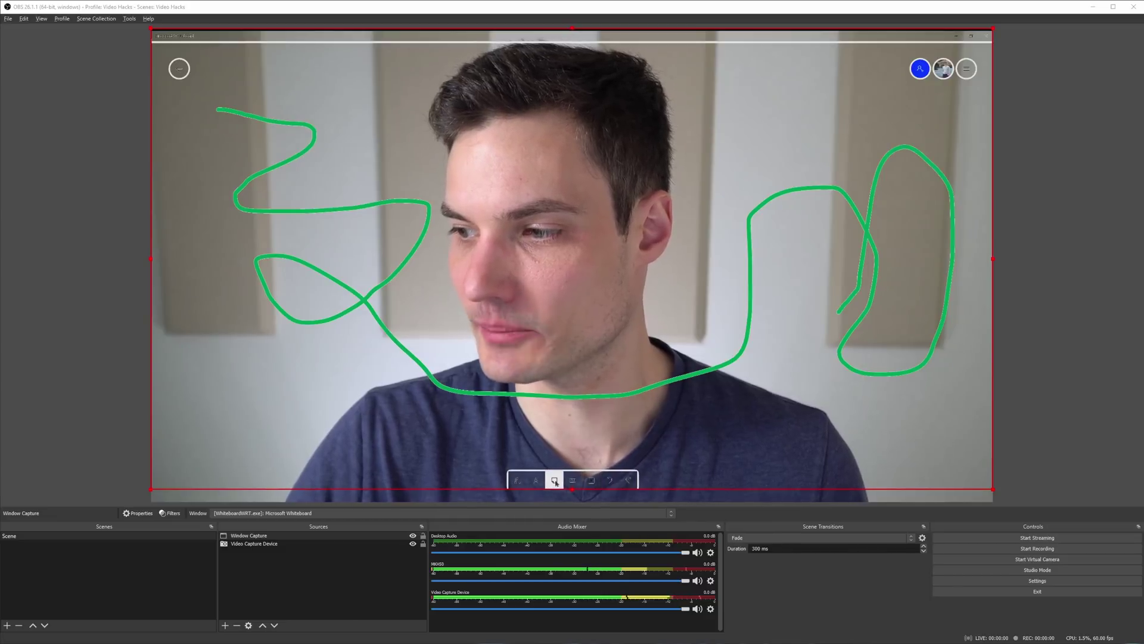
{"action": "mouse_move", "coordinate": [628, 286]}
{"action": "left_mouse_down"}
{"action": "mouse_move", "coordinate": [817, 154]}
{"action": "mouse_move", "coordinate": [881, 137]}
{"action": "mouse_move", "coordinate": [834, 139]}
{"action": "left_mouse_up"}
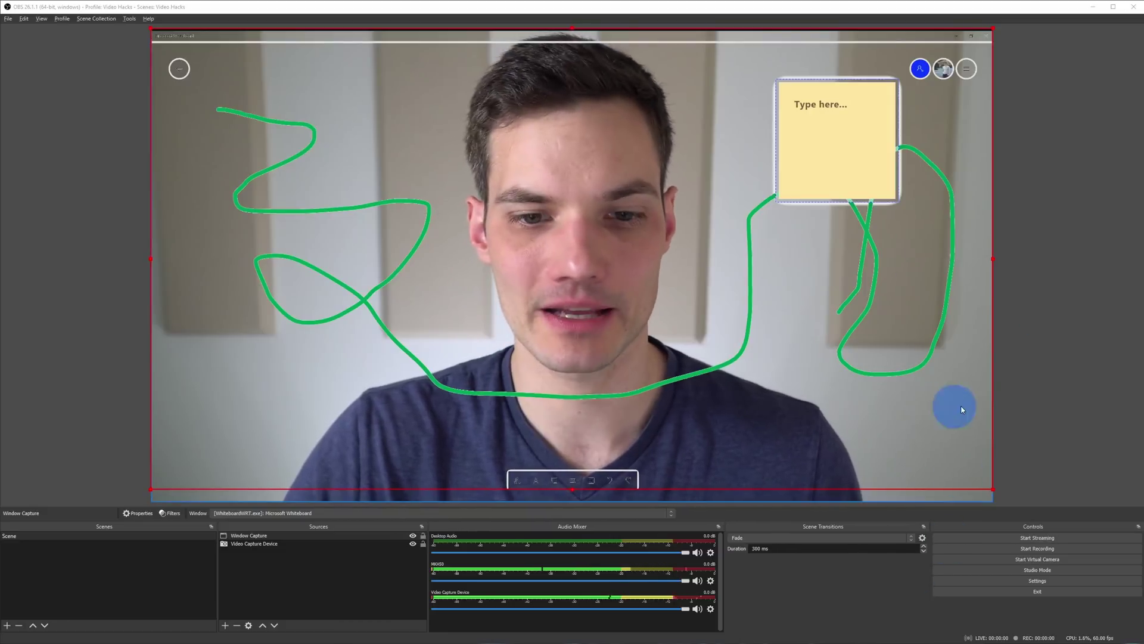
Enlarge the whiteboard capture beyond the canvas edges and reposition it so its window borders fall outside the frame.
{"action": "left_click_drag", "start_coordinate": [990, 491], "coordinate": [1137, 567]}
{"action": "left_click_drag", "start_coordinate": [825, 345], "coordinate": [742, 303]}
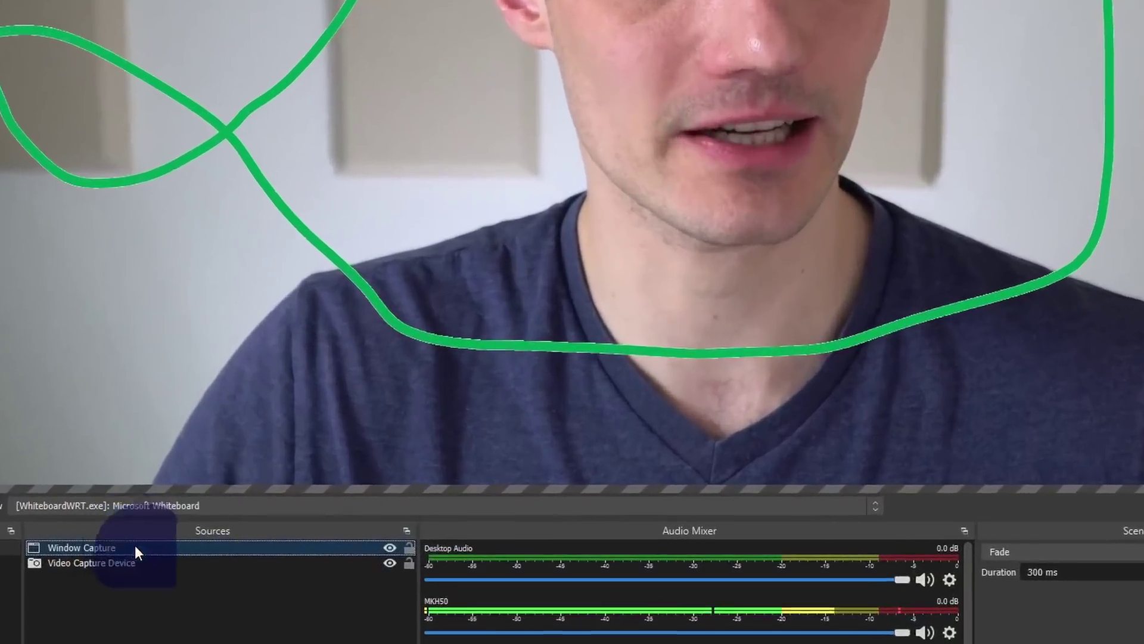
Add a Crop/Pad effect filter with its default name to the Window Capture source and close the filter settings.
{"action": "right_click", "coordinate": [135, 548]}
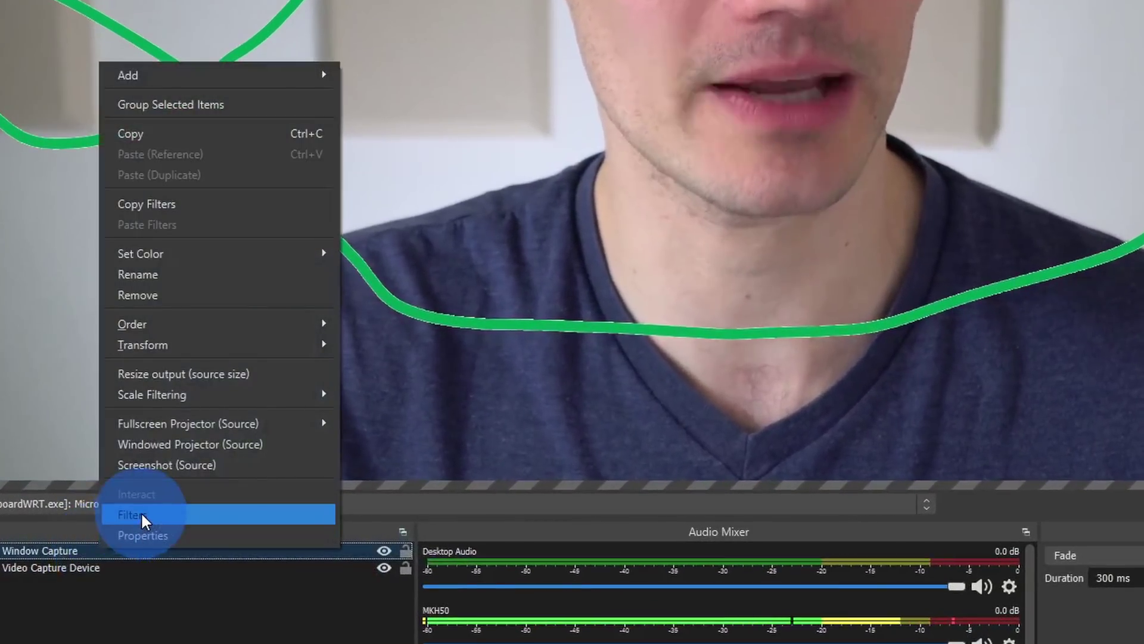
{"action": "left_click", "coordinate": [170, 512]}
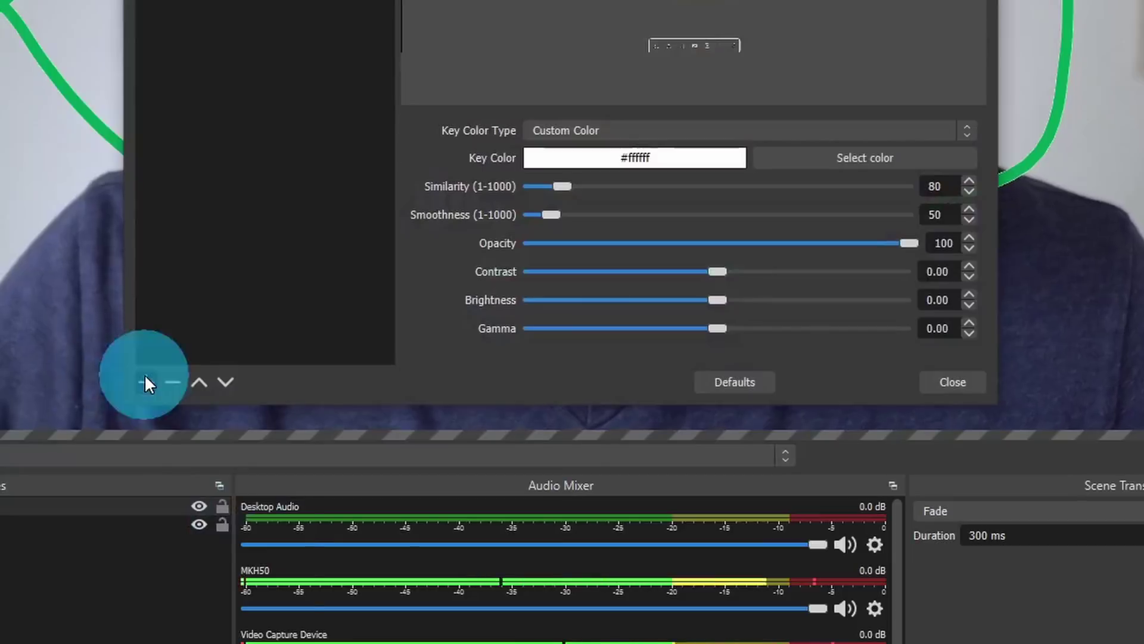
{"action": "left_click", "coordinate": [342, 429]}
{"action": "left_click", "coordinate": [220, 476]}
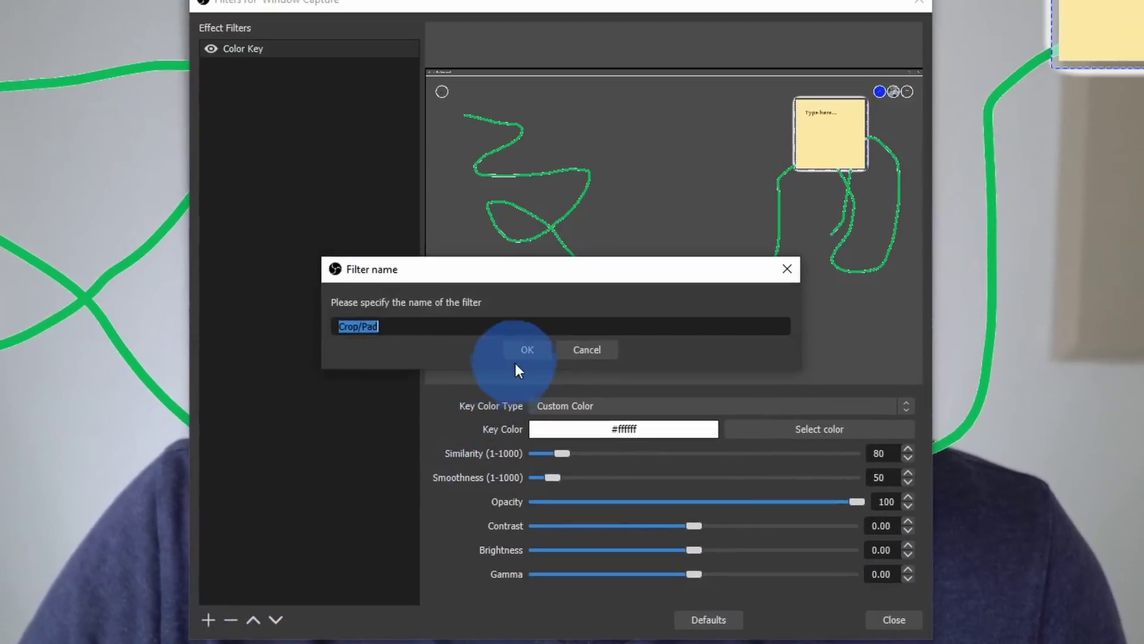
{"action": "left_click", "coordinate": [524, 164]}
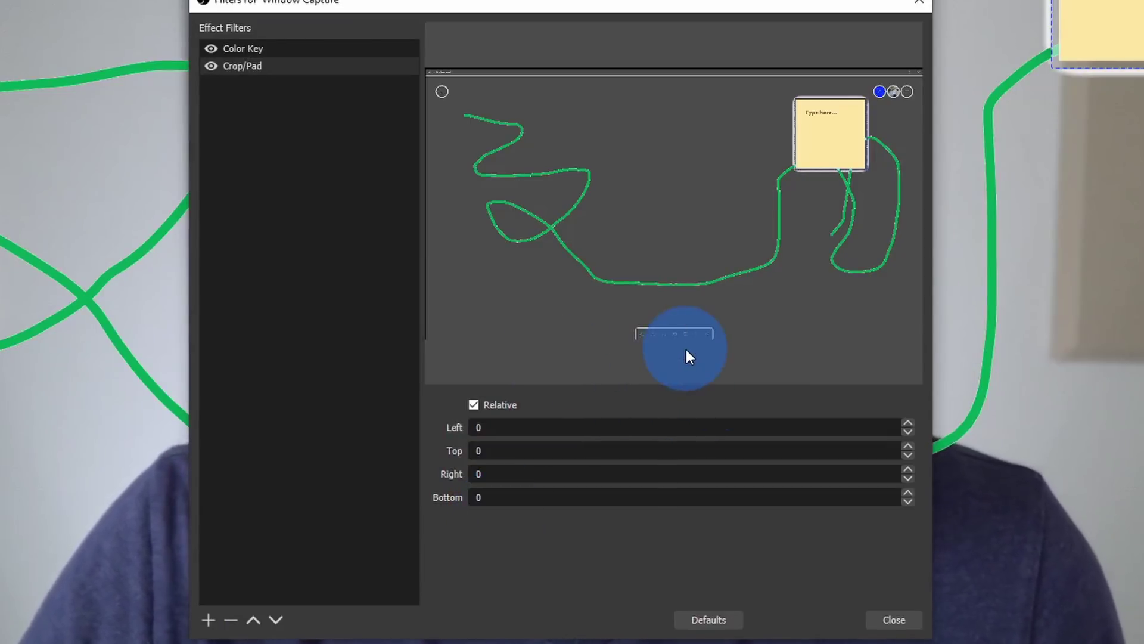
{"action": "left_click", "coordinate": [901, 619]}
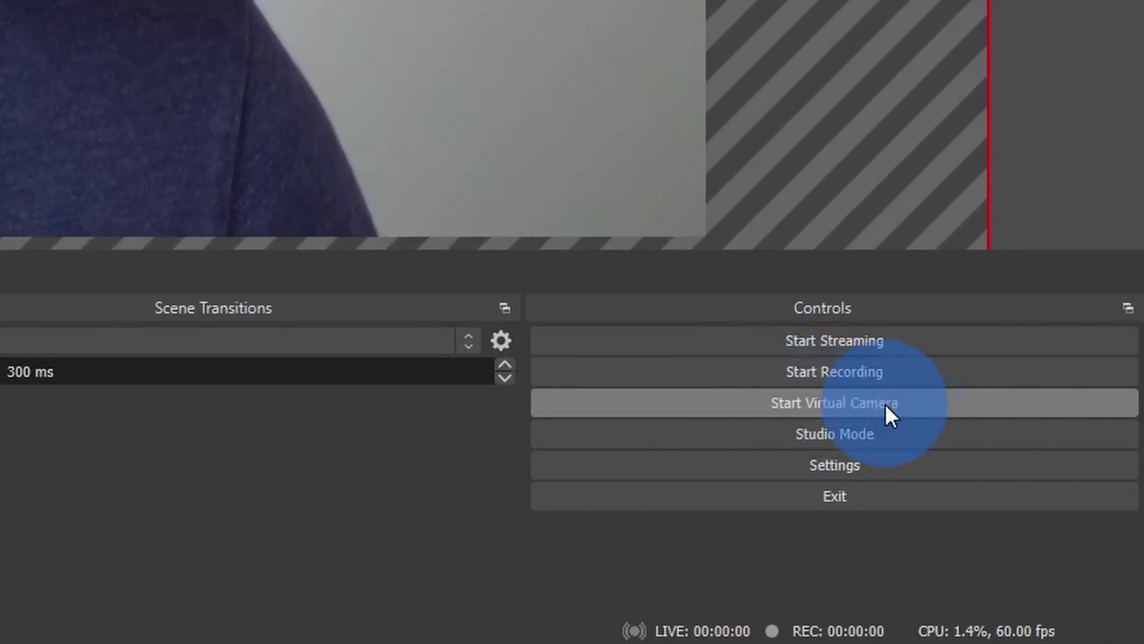
Start the OBS virtual camera, switch to Microsoft Teams and select OBS Virtual Camera as the meeting camera.
{"action": "left_click", "coordinate": [885, 403]}
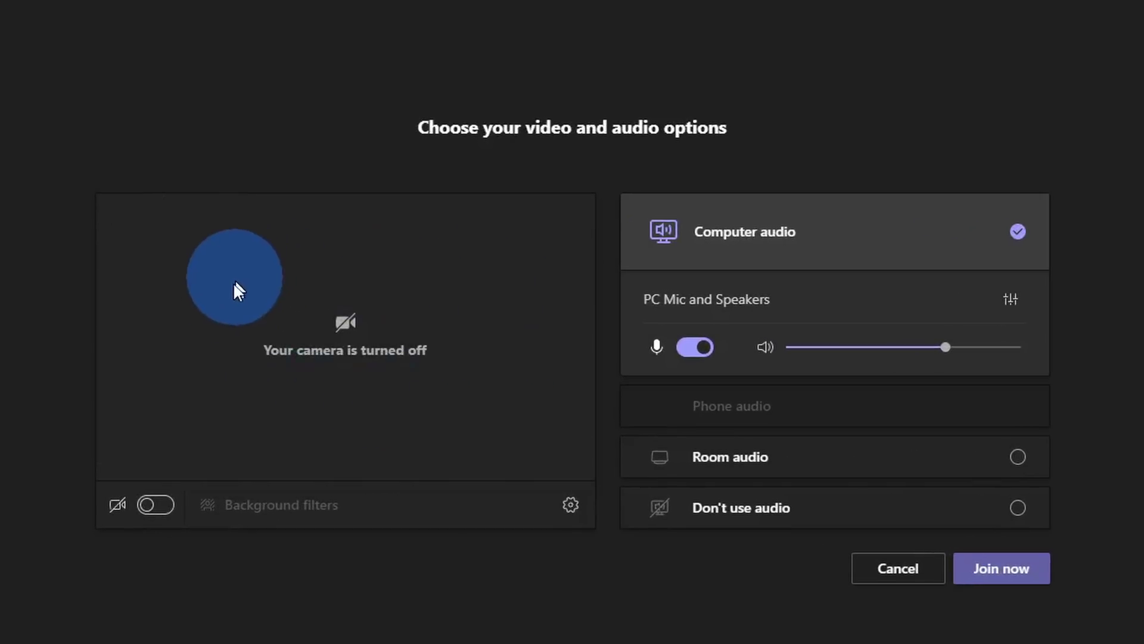
{"action": "left_click", "coordinate": [571, 507]}
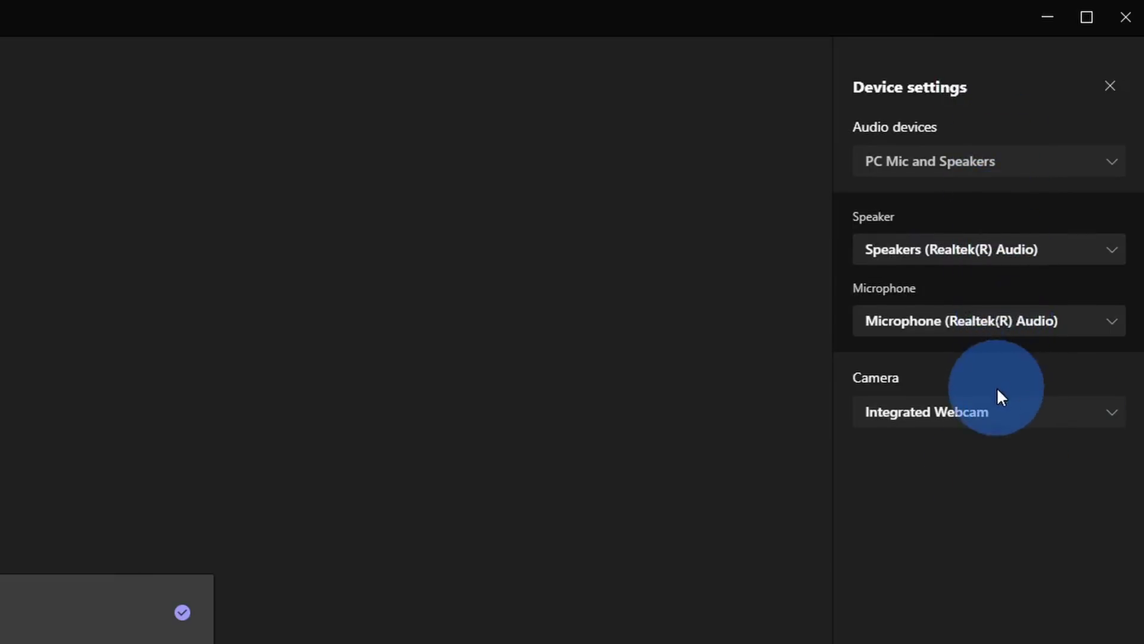
{"action": "left_click", "coordinate": [1005, 413]}
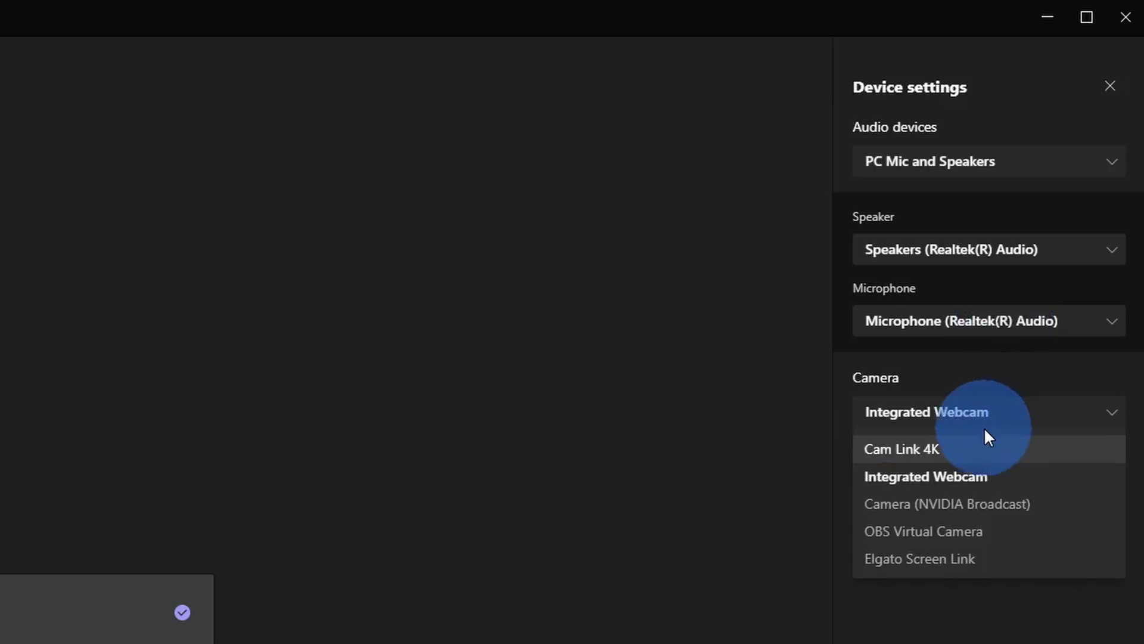
{"action": "left_click", "coordinate": [1003, 530]}
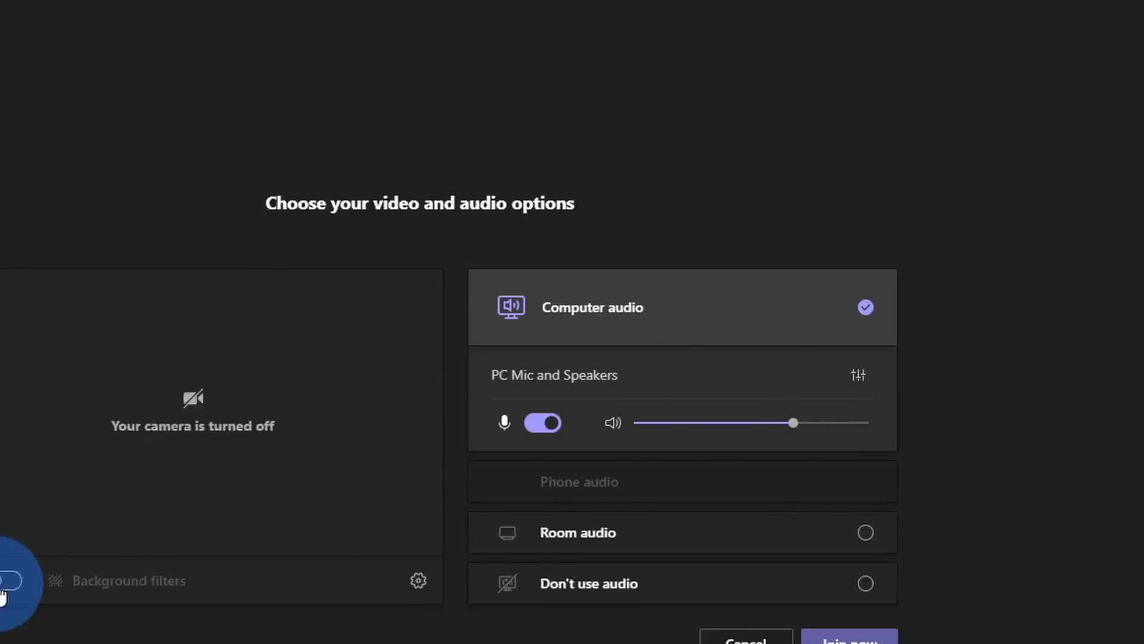
Turn the camera on and join the Teams meeting.
{"action": "left_click", "coordinate": [174, 505]}
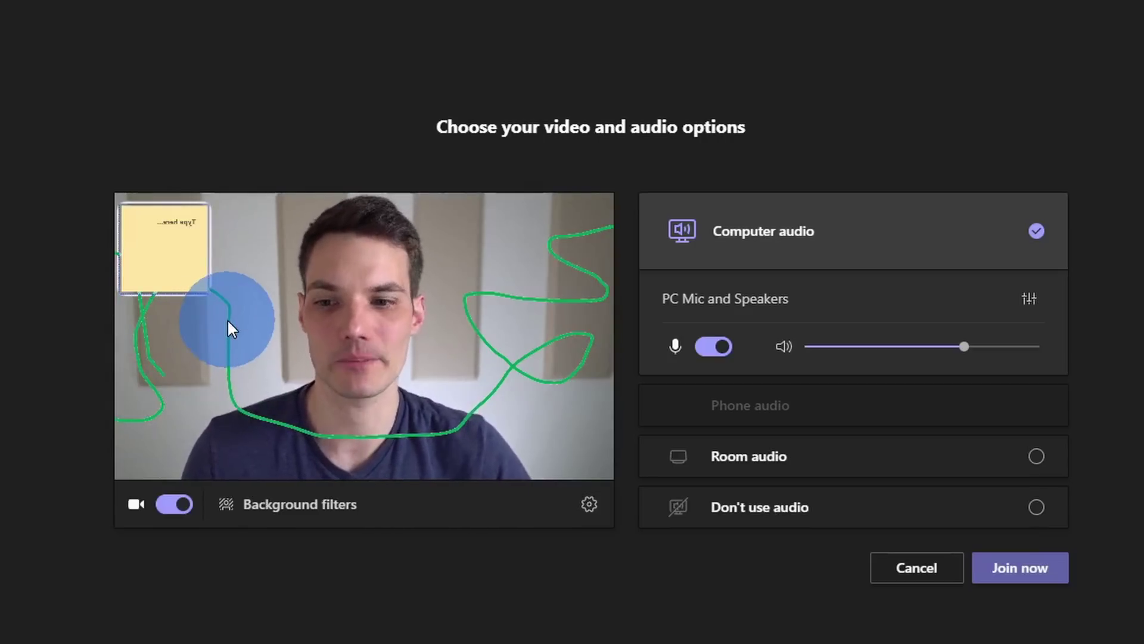
{"action": "left_click", "coordinate": [1020, 569]}
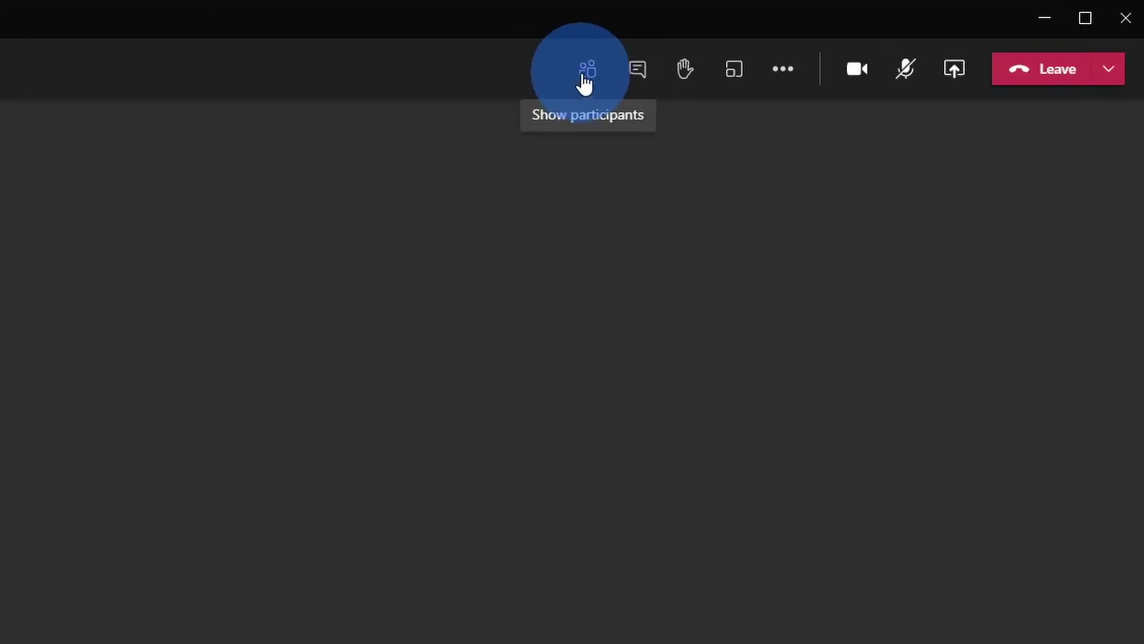
Show the meeting participants and spotlight the organizer's own video for everyone.
{"action": "left_click", "coordinate": [585, 84]}
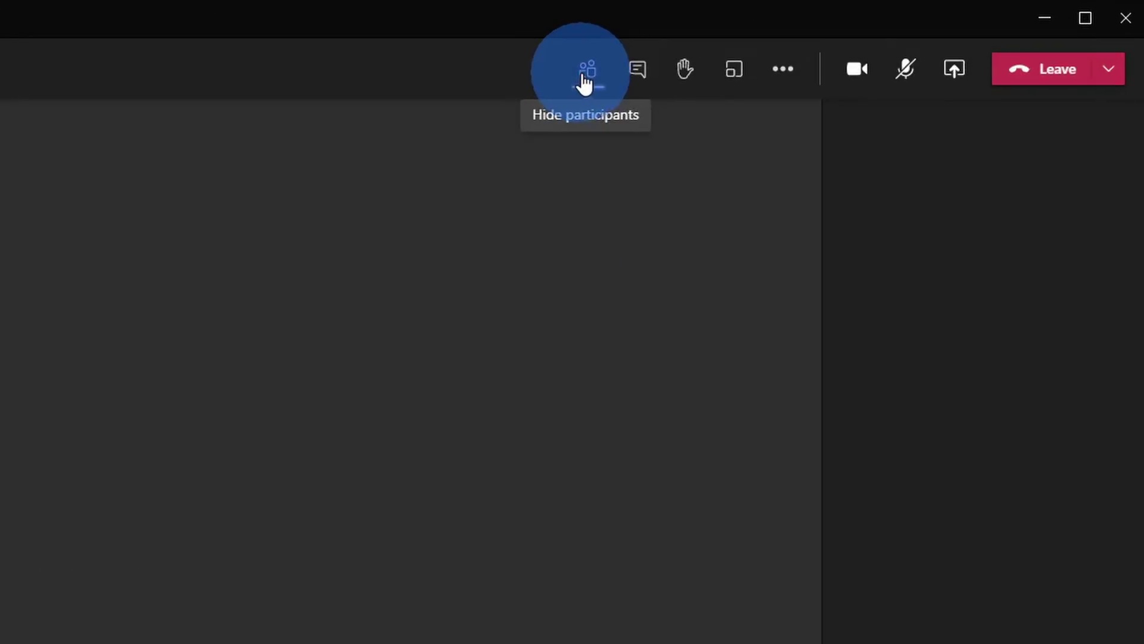
{"action": "mouse_move", "coordinate": [994, 296]}
{"action": "left_click", "coordinate": [1109, 301]}
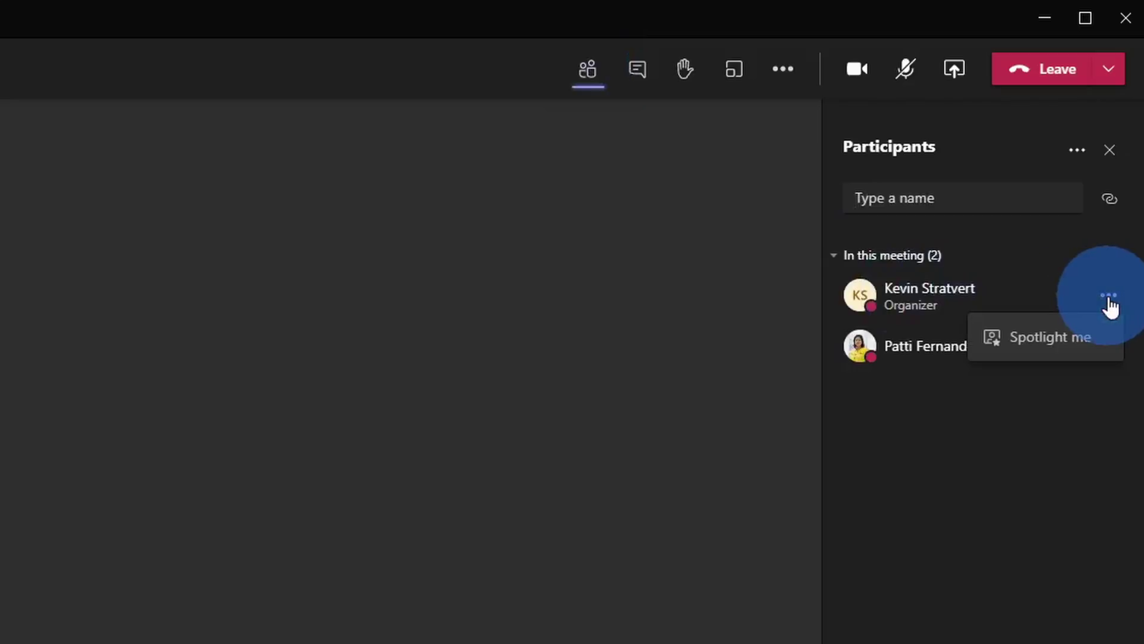
{"action": "left_click", "coordinate": [1066, 339]}
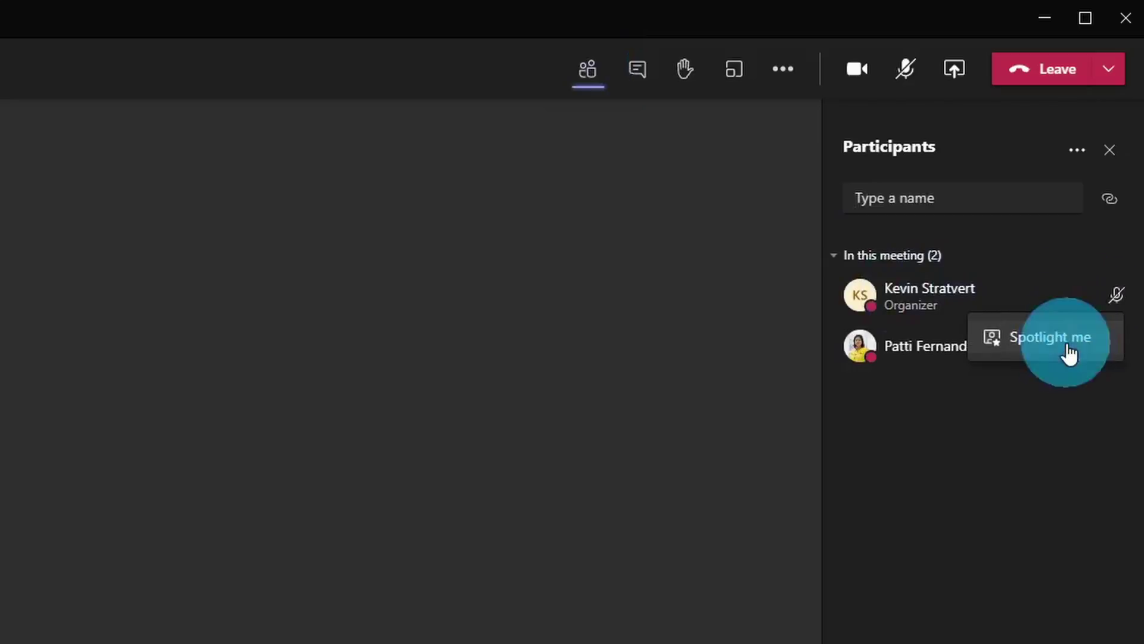
{"action": "left_click", "coordinate": [729, 397]}
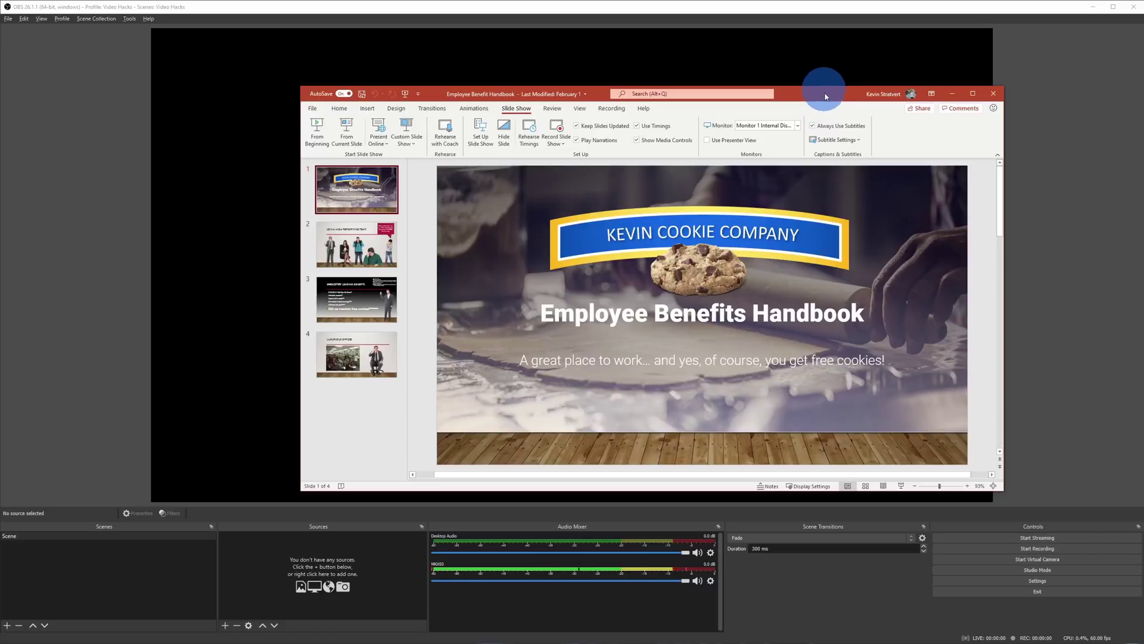
Move the PowerPoint window aside and start the Employee Benefit Handbook slide show from the first slide.
{"action": "left_click_drag", "start_coordinate": [826, 100], "coordinate": [913, 96]}
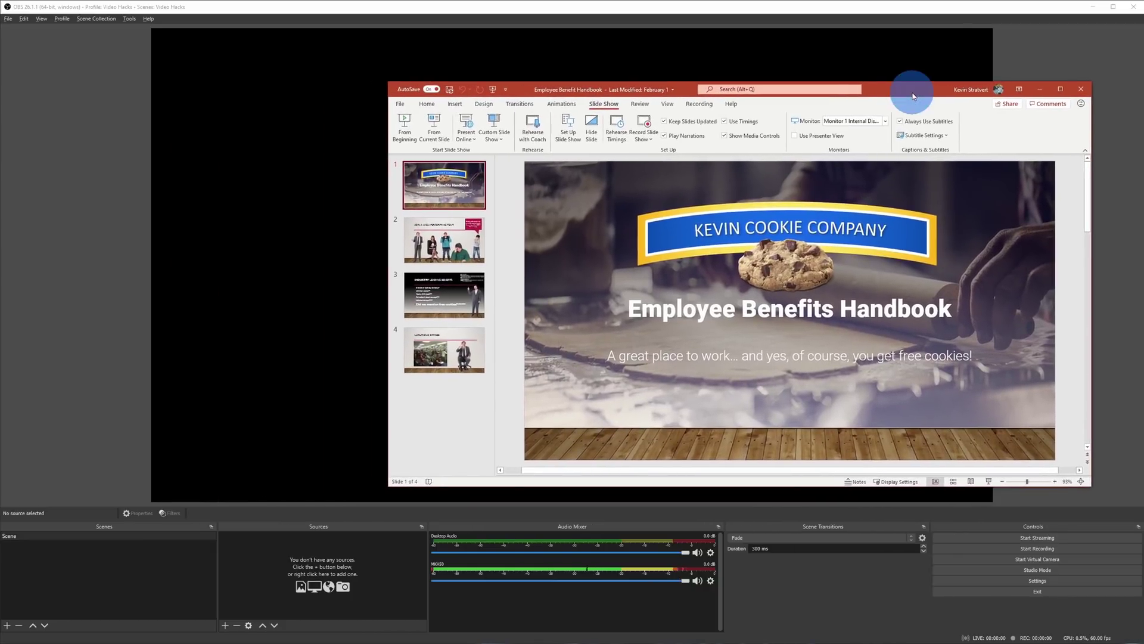
{"action": "left_click", "coordinate": [410, 120]}
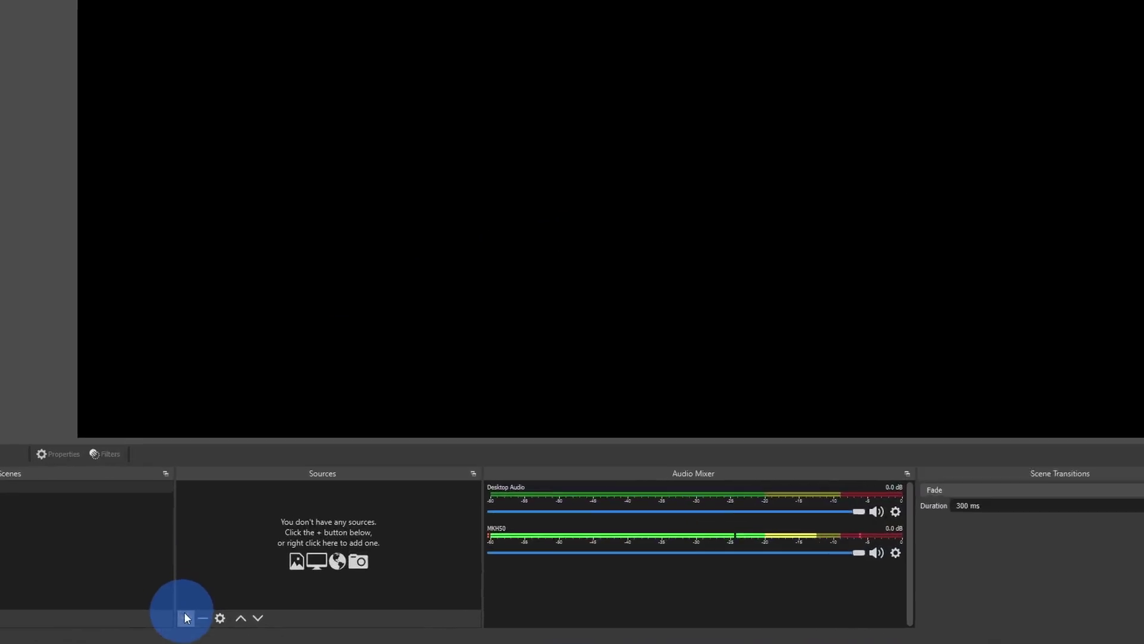
In OBS, add a Window Capture source with its default name that captures the PowerPoint Slide Show - Employee Benefit Handbook window.
{"action": "left_click", "coordinate": [225, 626]}
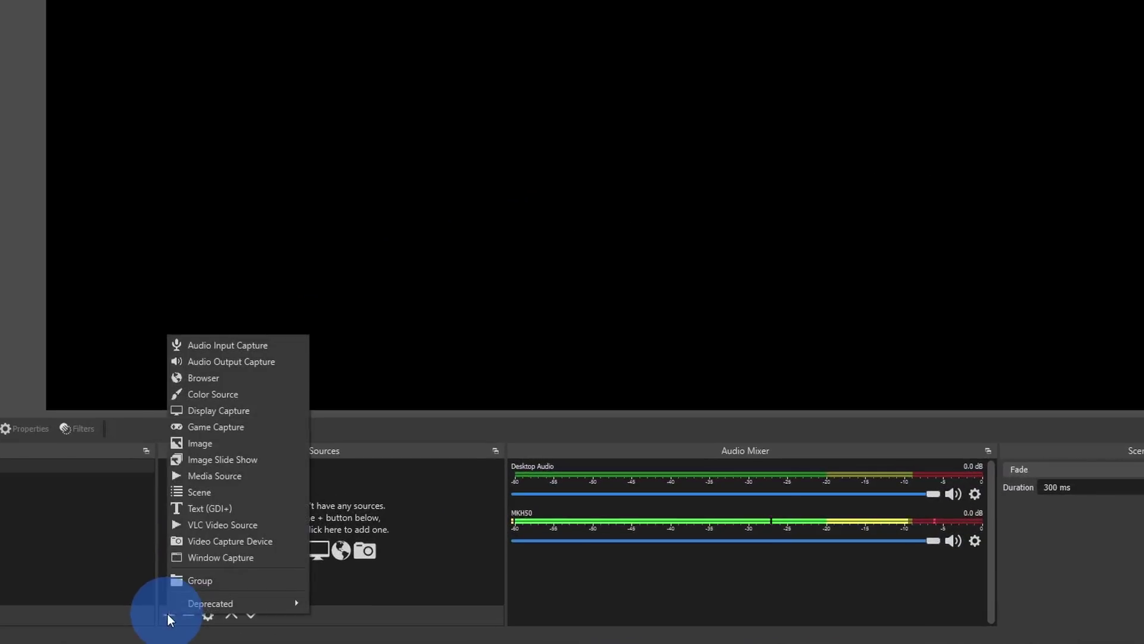
{"action": "left_click", "coordinate": [213, 558]}
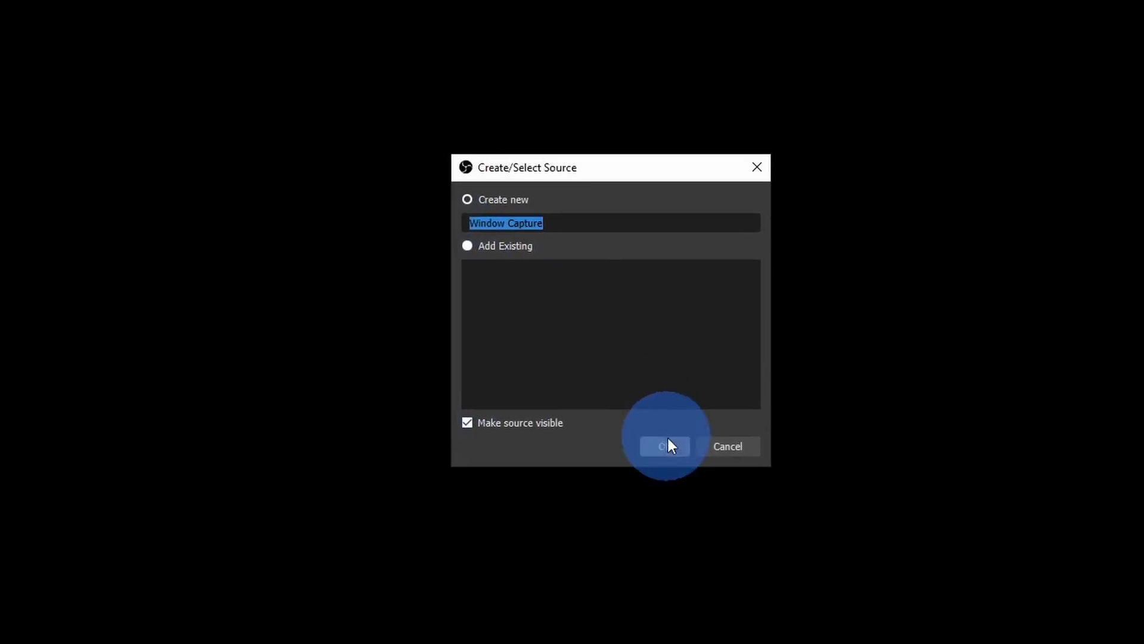
{"action": "left_click", "coordinate": [789, 221]}
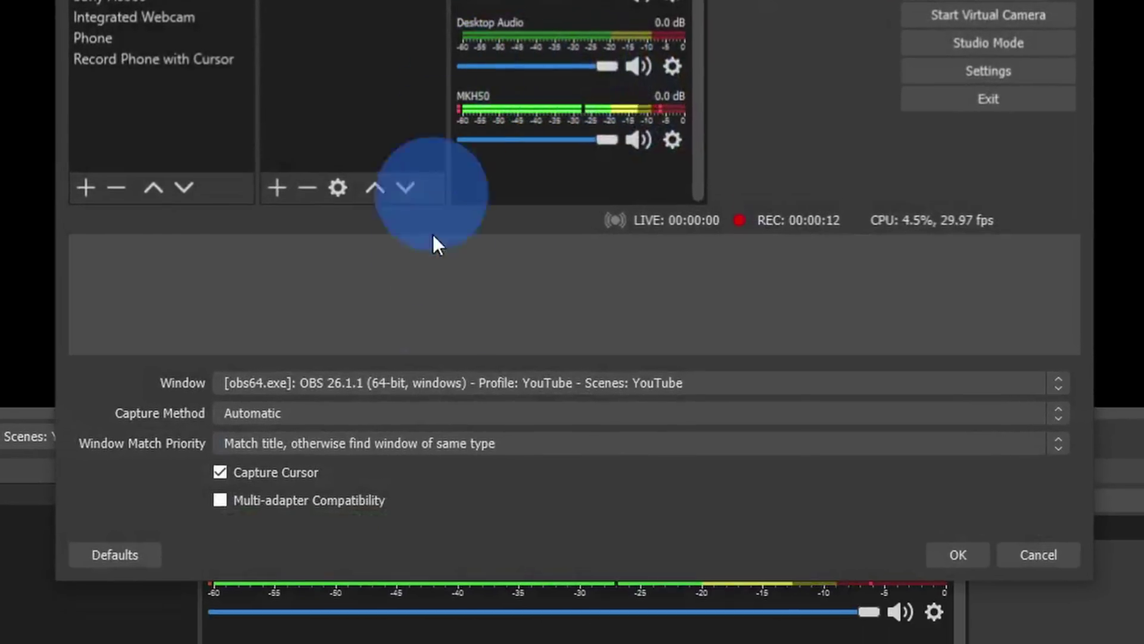
{"action": "left_click", "coordinate": [464, 374]}
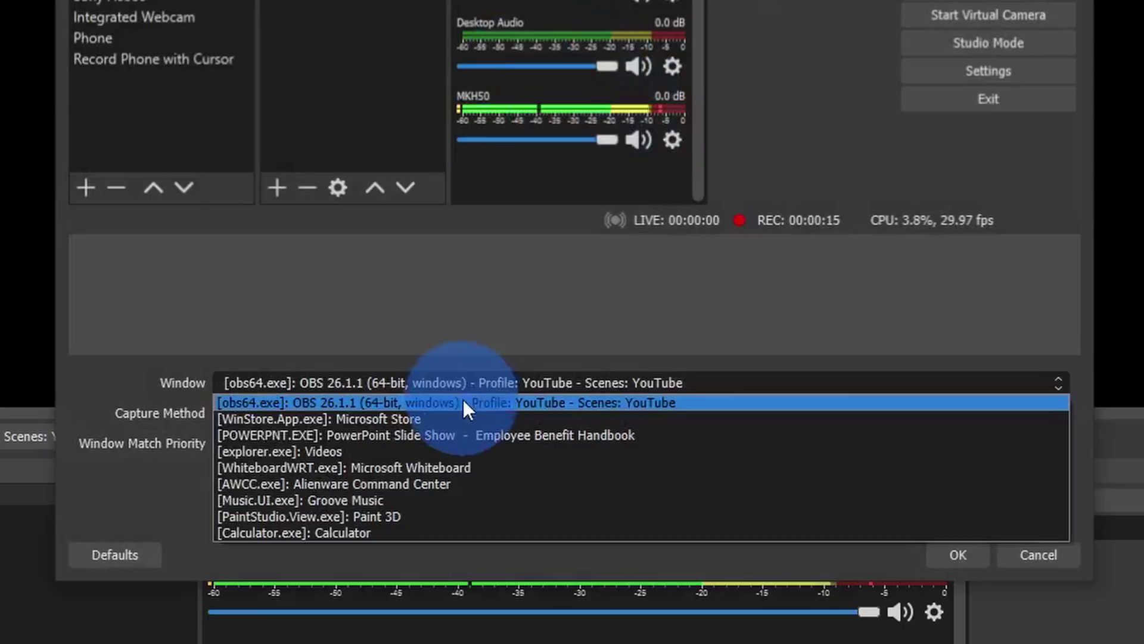
{"action": "left_click", "coordinate": [685, 435]}
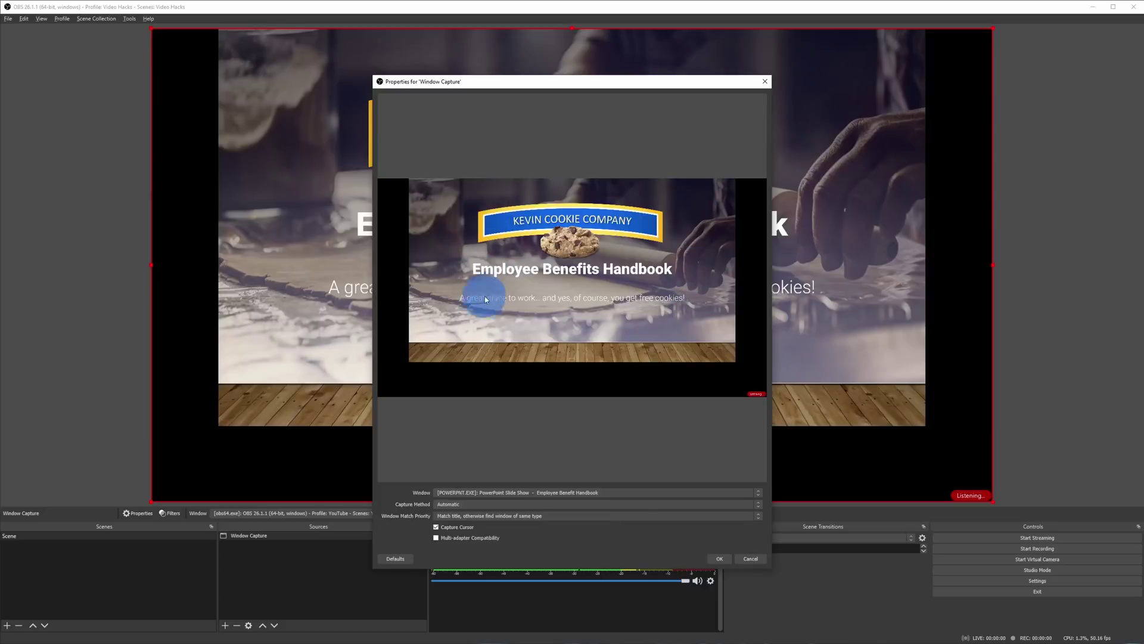
{"action": "left_click", "coordinate": [718, 559]}
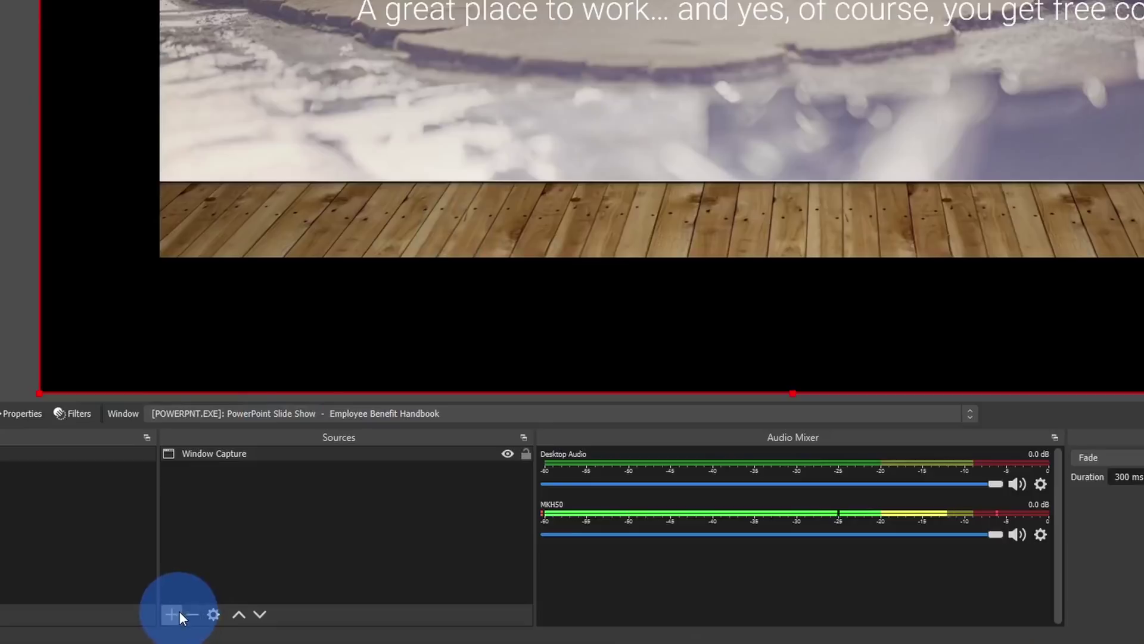
Add a Video Capture Device source with its default name, using the Cam Link 4K device.
{"action": "left_click", "coordinate": [225, 625]}
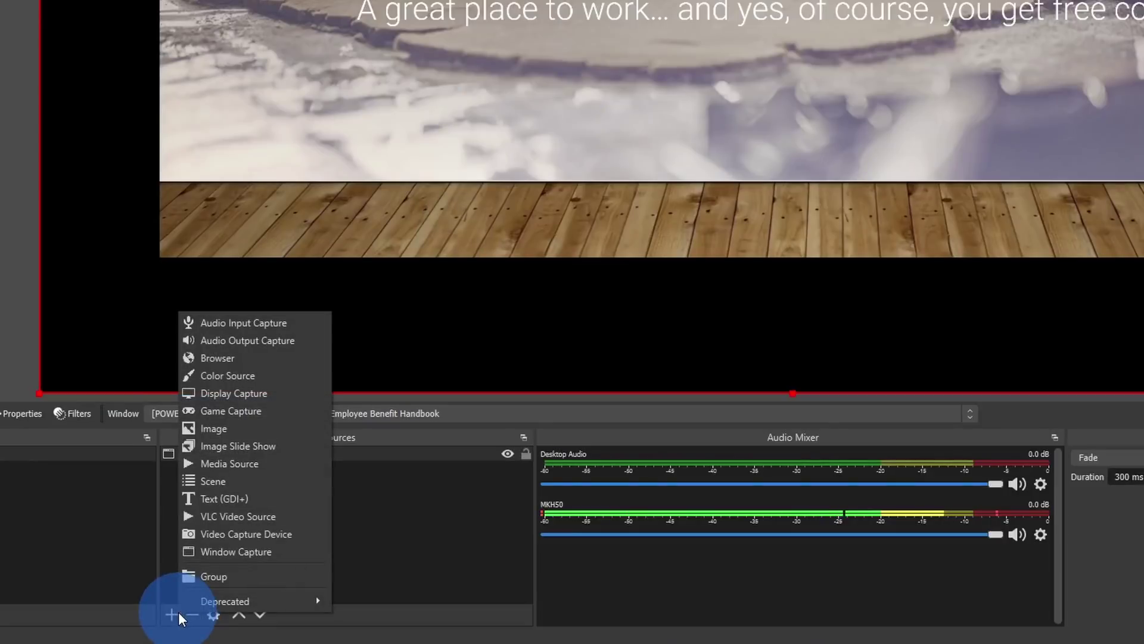
{"action": "left_click", "coordinate": [249, 534]}
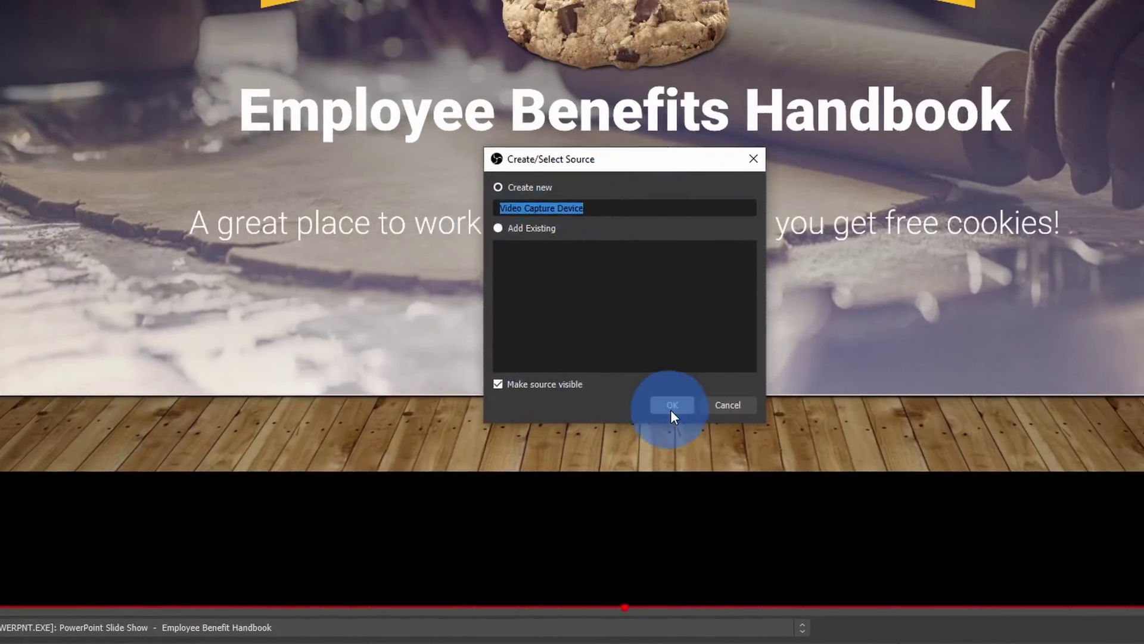
{"action": "left_click", "coordinate": [671, 406]}
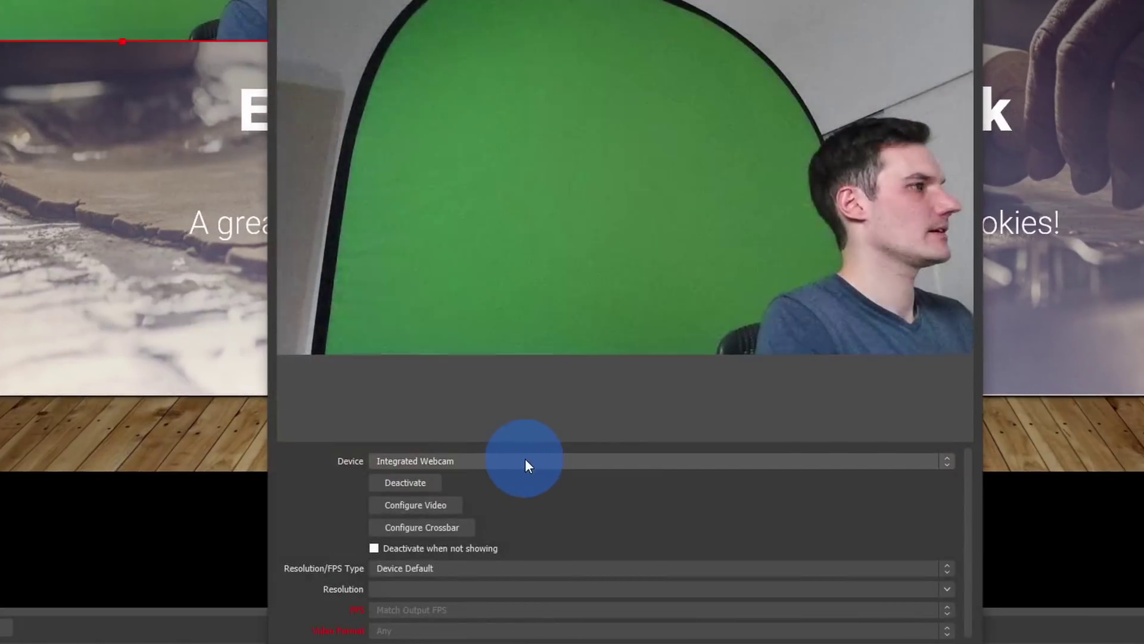
{"action": "left_click", "coordinate": [526, 461]}
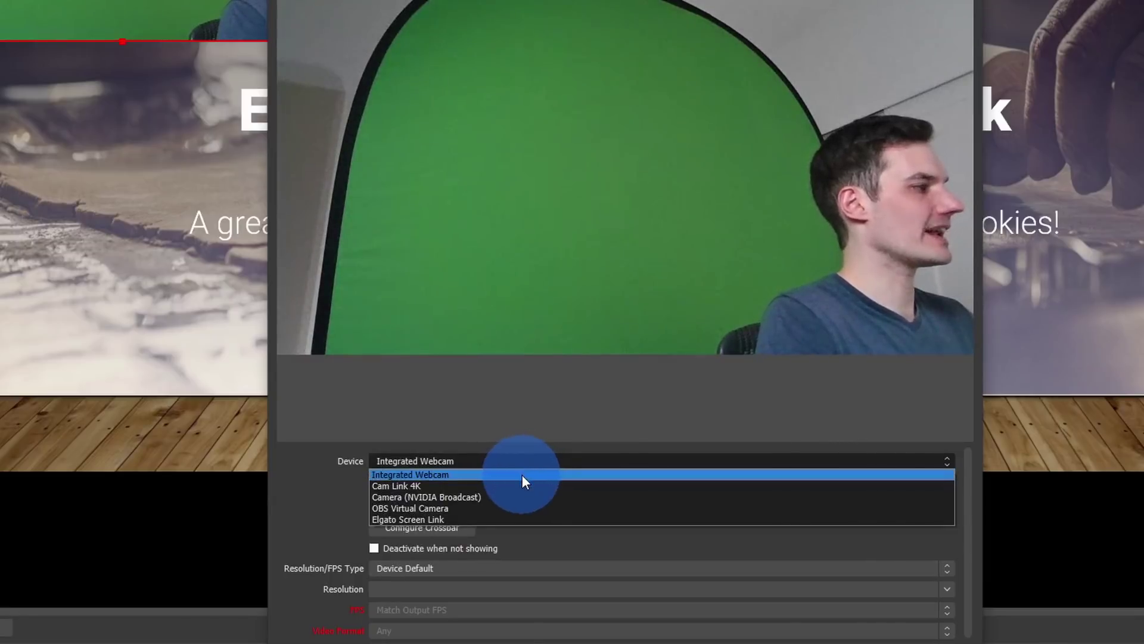
{"action": "left_click", "coordinate": [517, 485]}
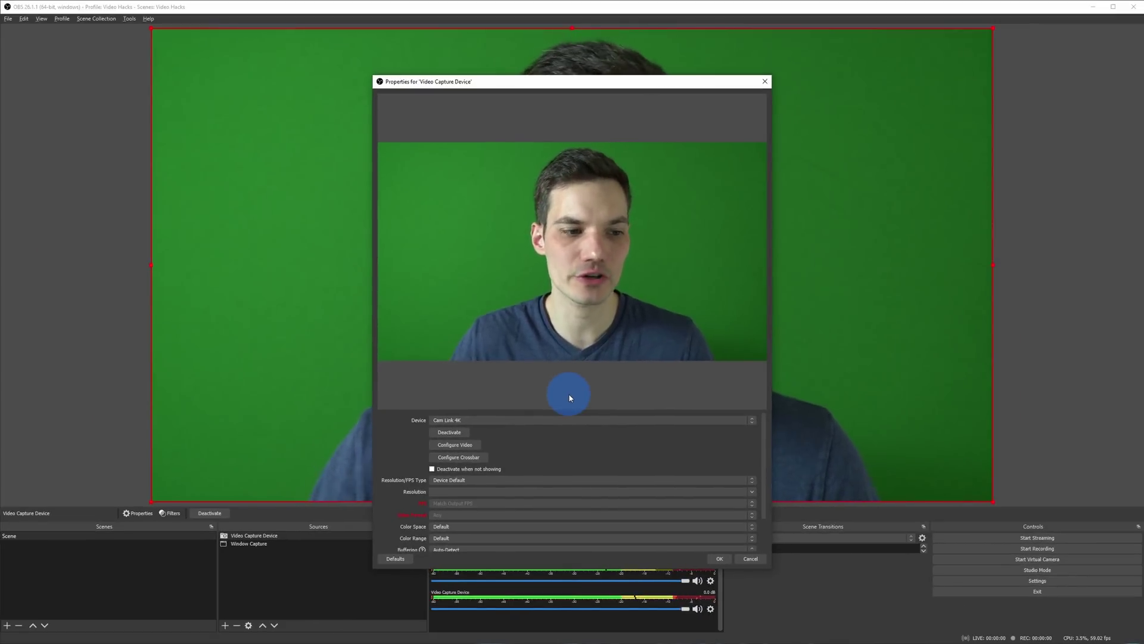
{"action": "left_click", "coordinate": [719, 560]}
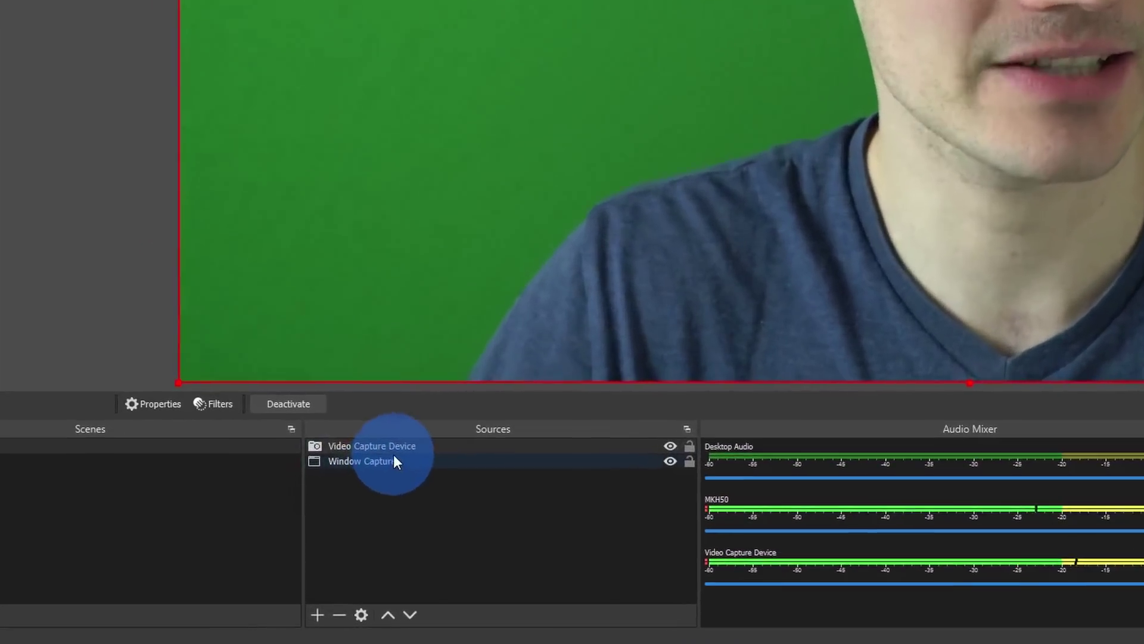
Add a Chroma Key effect filter with its default name to the Video Capture Device, using Green as the key color type.
{"action": "left_click", "coordinate": [307, 512]}
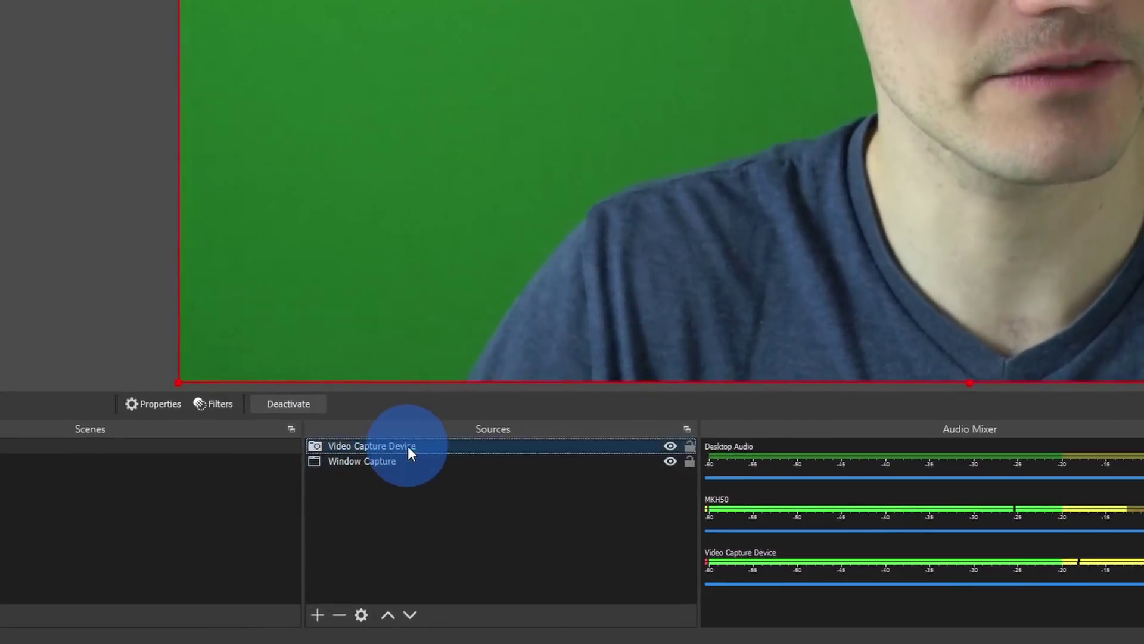
{"action": "left_click", "coordinate": [218, 408]}
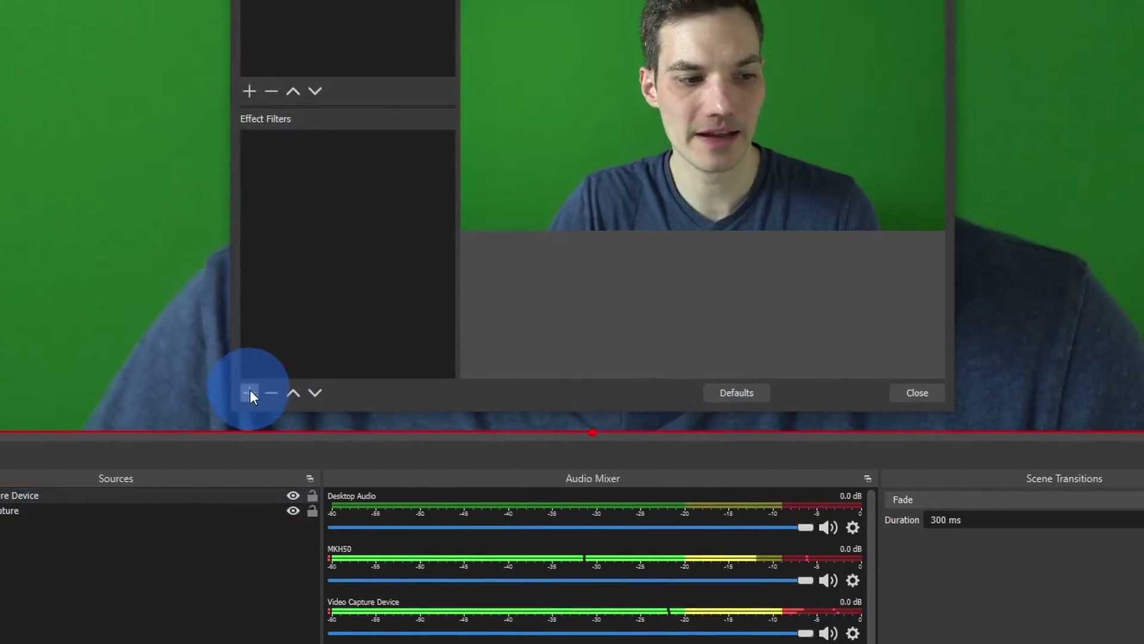
{"action": "left_click", "coordinate": [628, 345]}
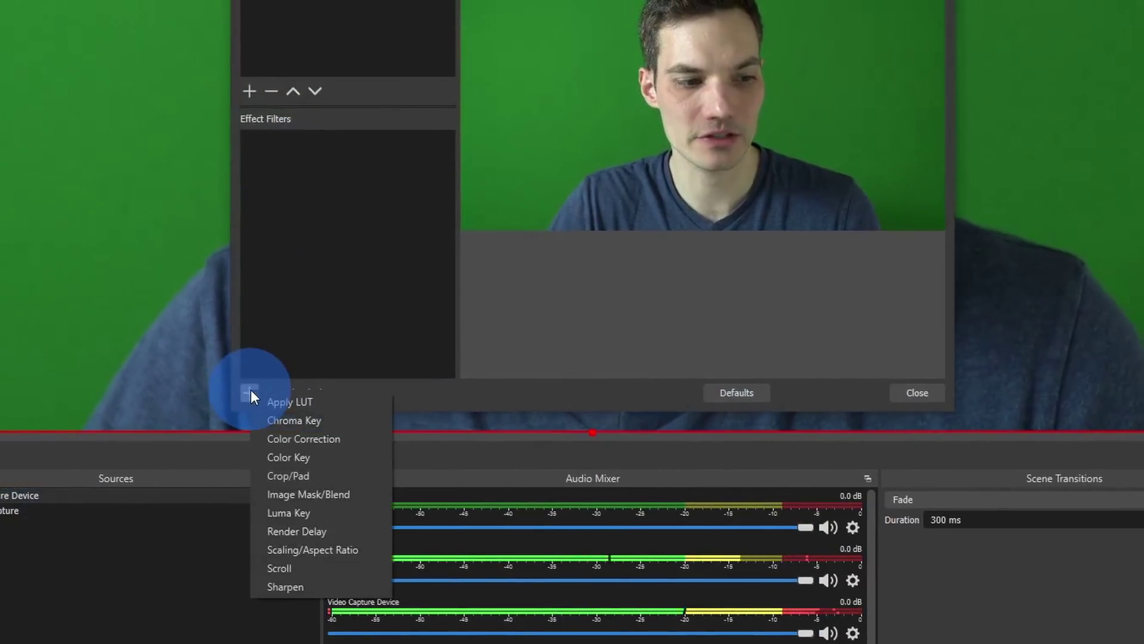
{"action": "left_click", "coordinate": [303, 417]}
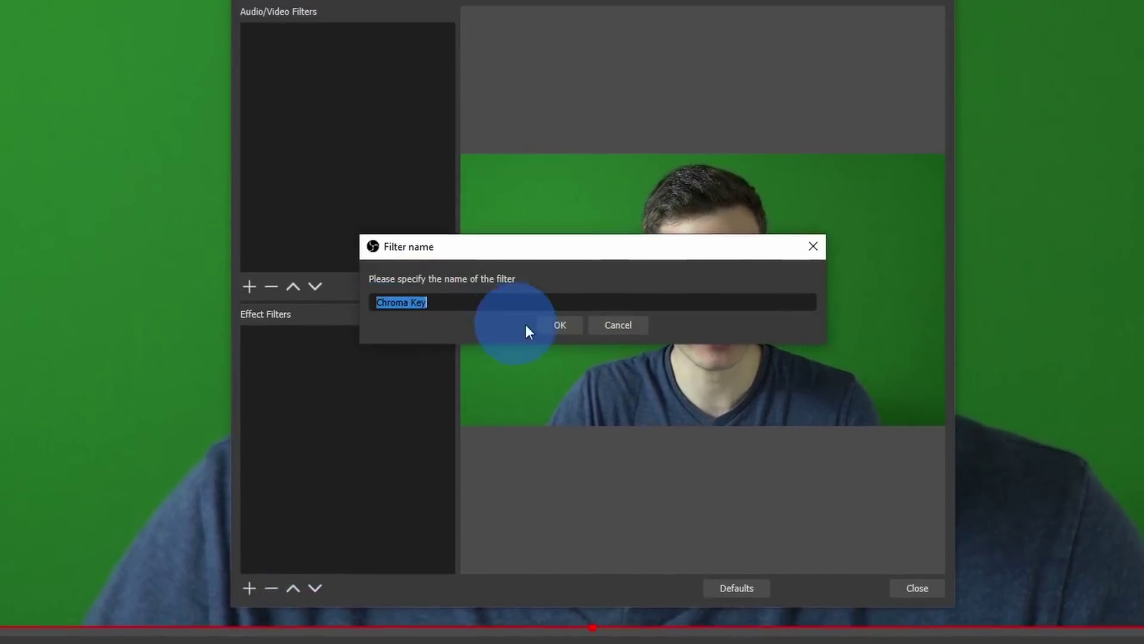
{"action": "left_click", "coordinate": [560, 130]}
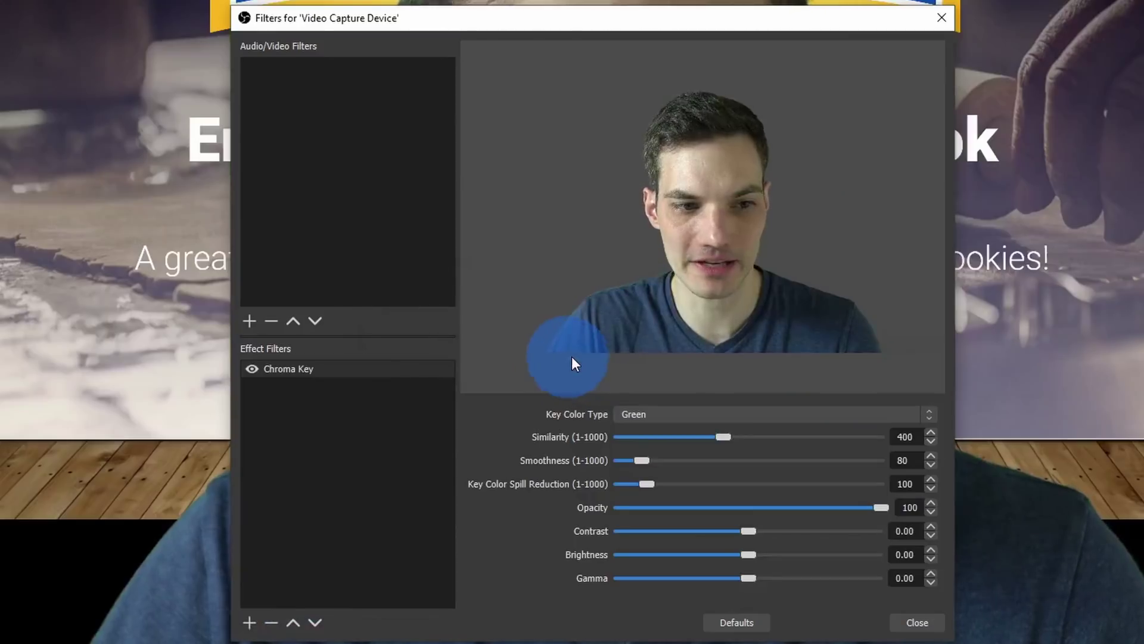
{"action": "left_click", "coordinate": [667, 413]}
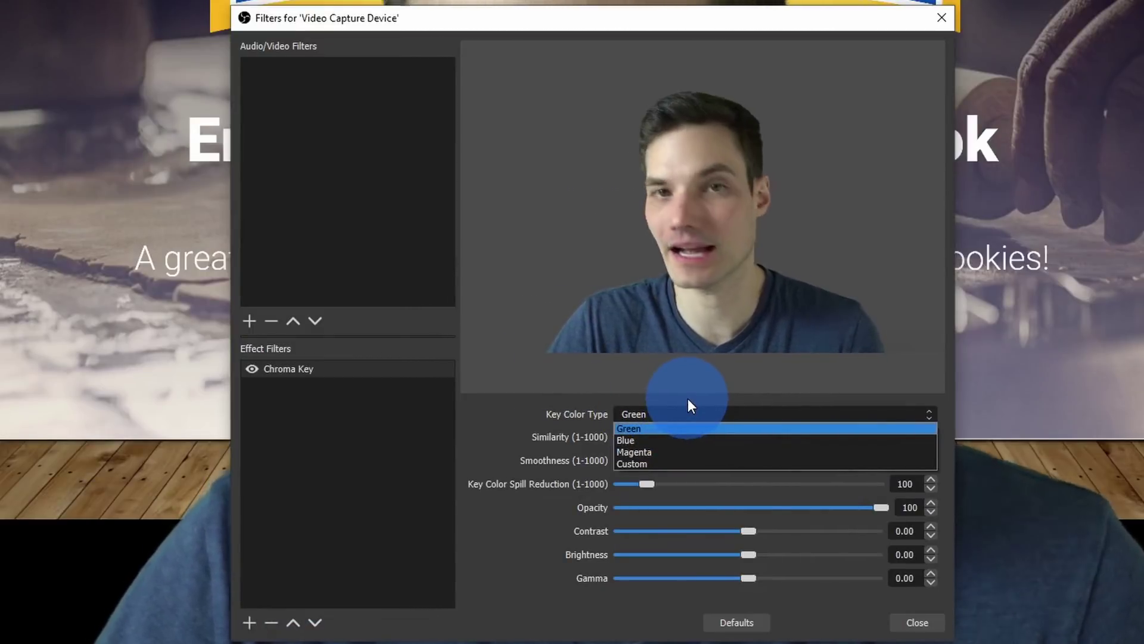
{"action": "left_click", "coordinate": [688, 398]}
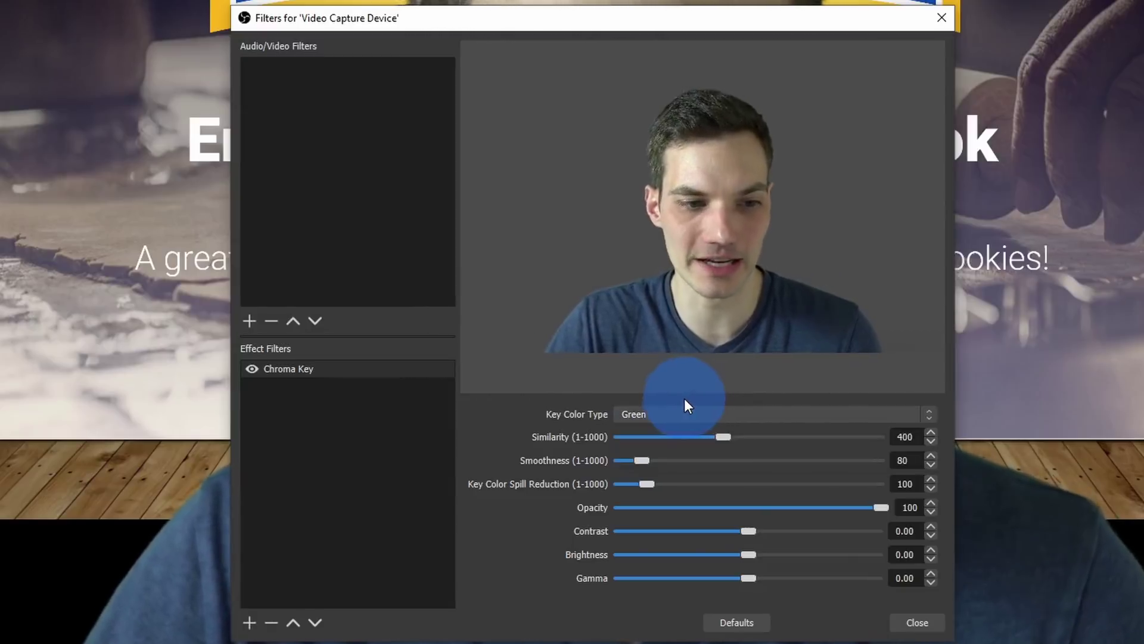
{"action": "left_click", "coordinate": [909, 621]}
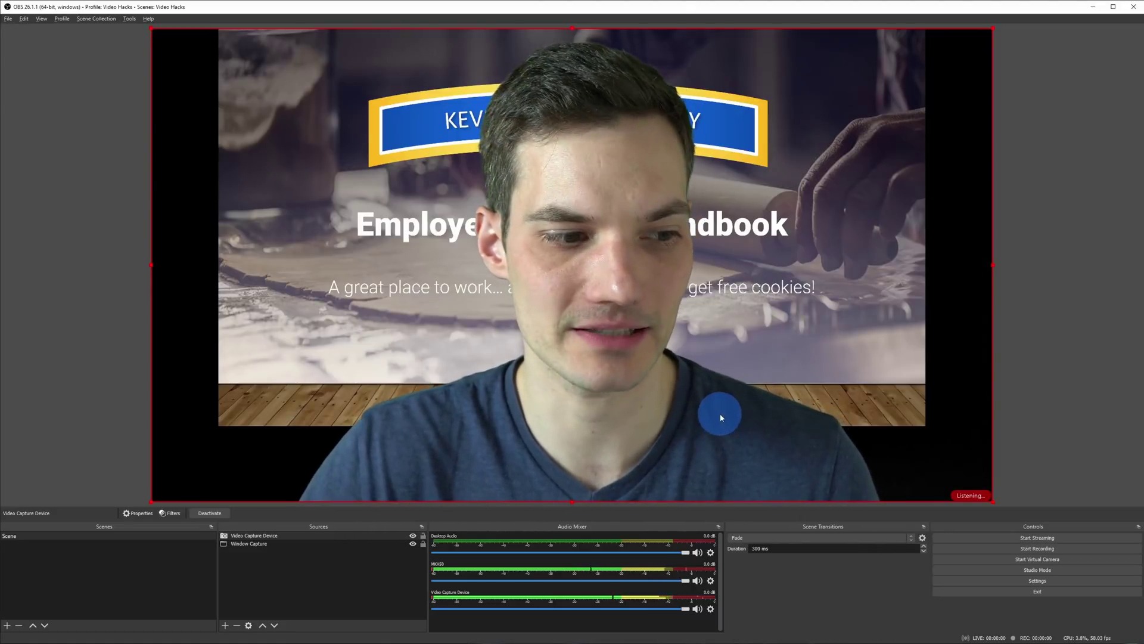
Move the Video Capture Device below the Window Capture in the source order, and return it to the front.
{"action": "left_click", "coordinate": [255, 536]}
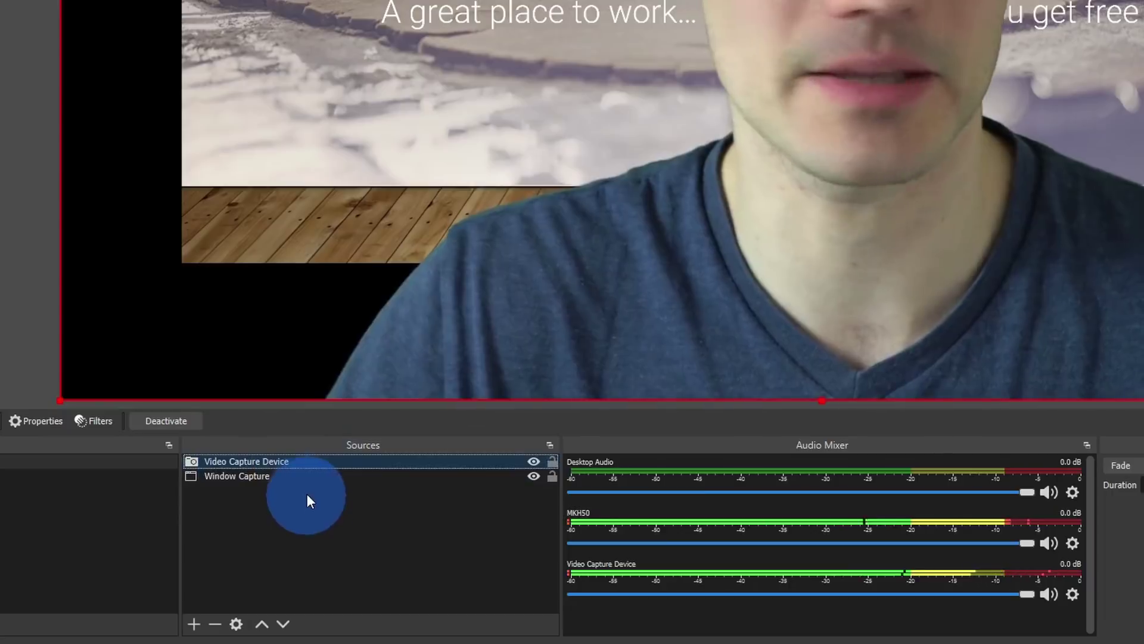
{"action": "mouse_move", "coordinate": [316, 462]}
{"action": "left_mouse_down"}
{"action": "mouse_move", "coordinate": [319, 491]}
{"action": "mouse_move", "coordinate": [320, 481]}
{"action": "left_mouse_up"}
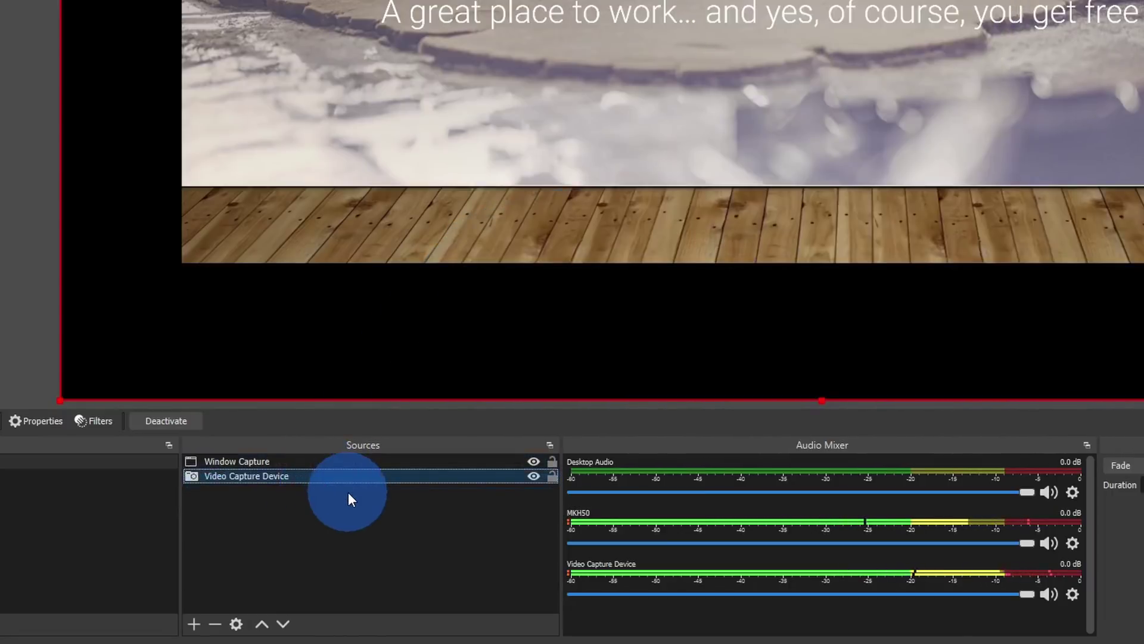
{"action": "left_click_drag", "start_coordinate": [320, 478], "coordinate": [353, 457]}
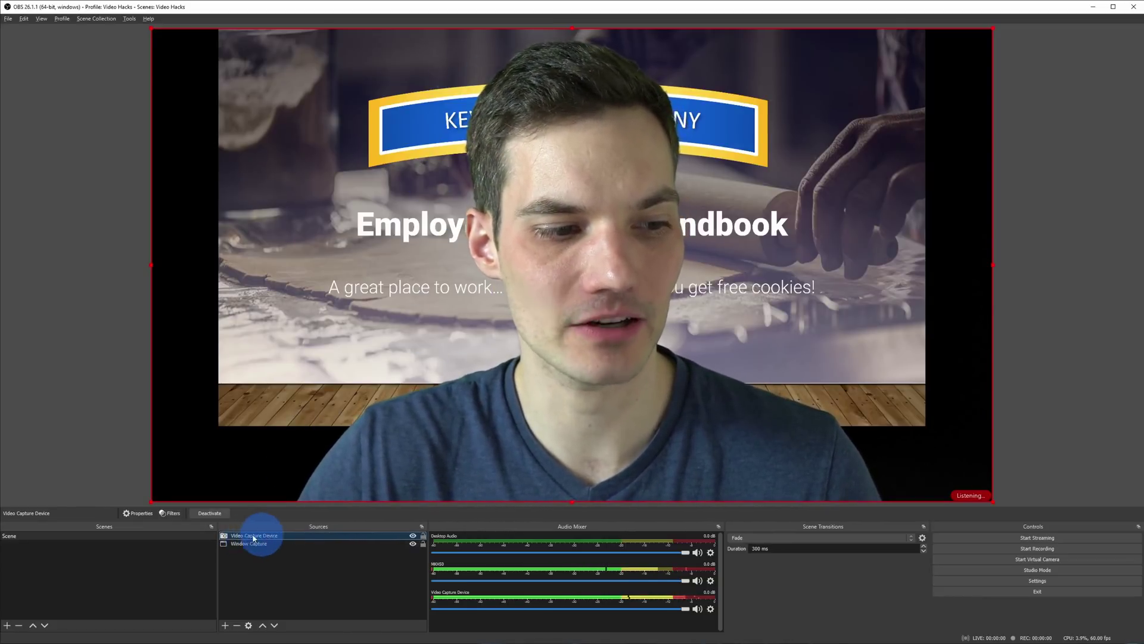
Shrink the webcam video to about half size and place it over the slide's lower-right corner.
{"action": "left_click_drag", "start_coordinate": [567, 184], "coordinate": [616, 201]}
{"action": "left_click_drag", "start_coordinate": [194, 44], "coordinate": [623, 298]}
{"action": "mouse_move", "coordinate": [848, 356]}
{"action": "left_mouse_down"}
{"action": "mouse_move", "coordinate": [876, 350]}
{"action": "mouse_move", "coordinate": [839, 355]}
{"action": "left_mouse_up"}
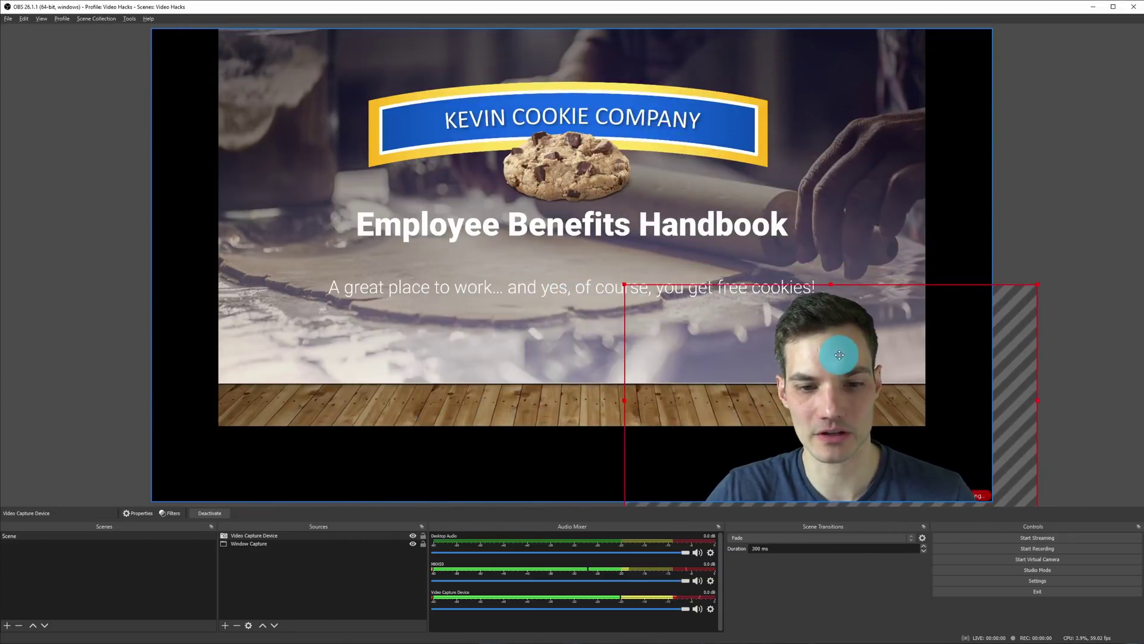
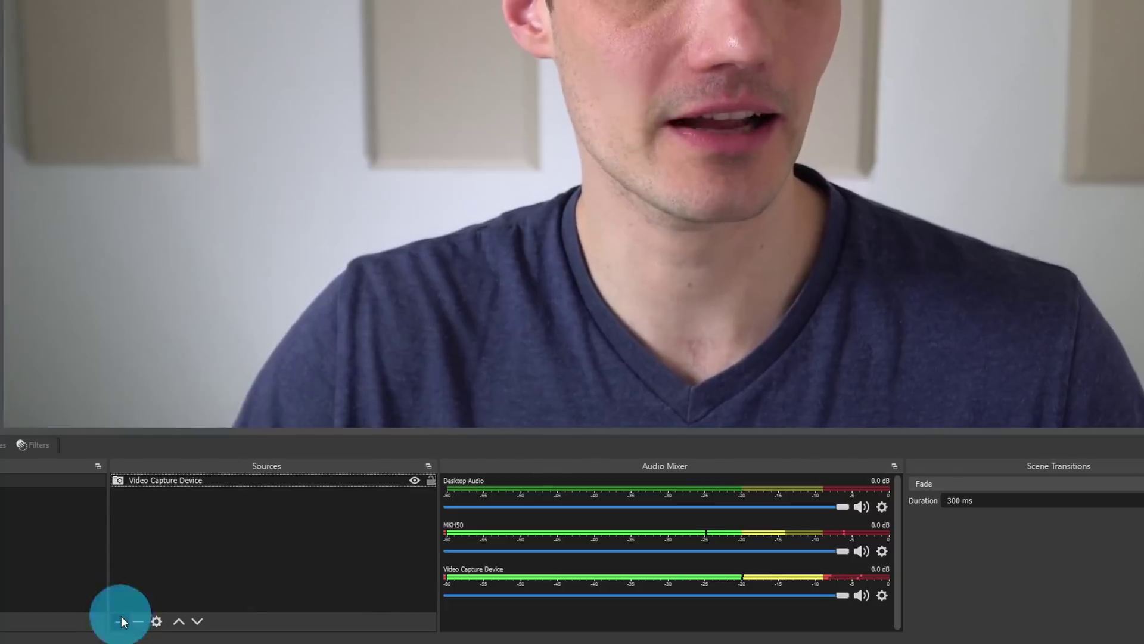
Add a Media Source with its default name that loops the local file Start Soon.mp4, and toggle its visibility off and on.
{"action": "left_click", "coordinate": [121, 619]}
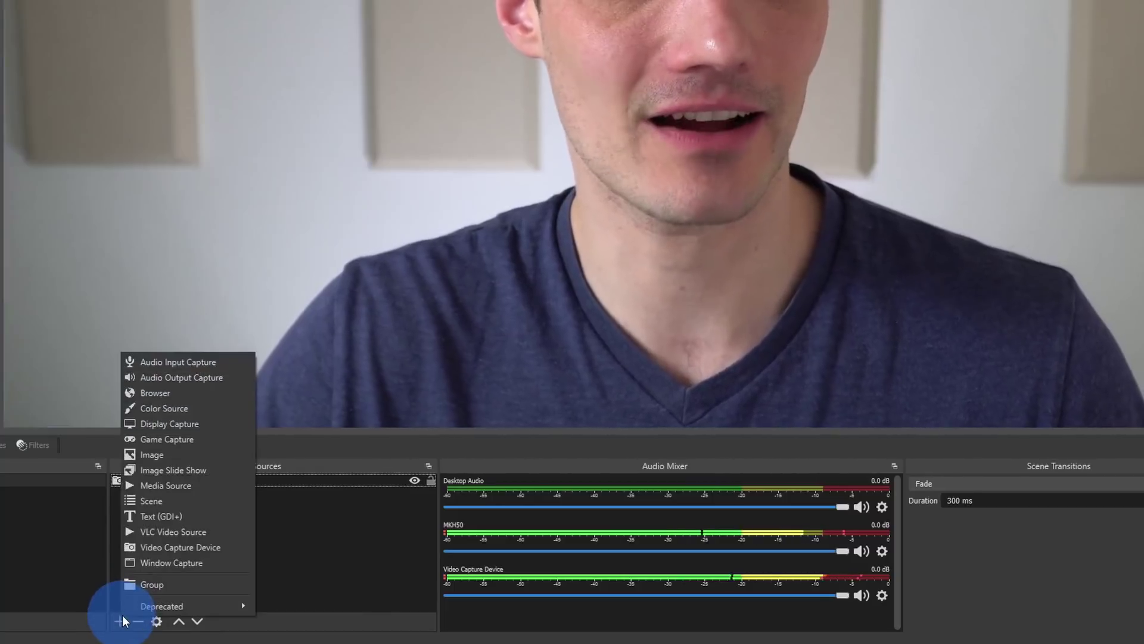
{"action": "left_click", "coordinate": [170, 487]}
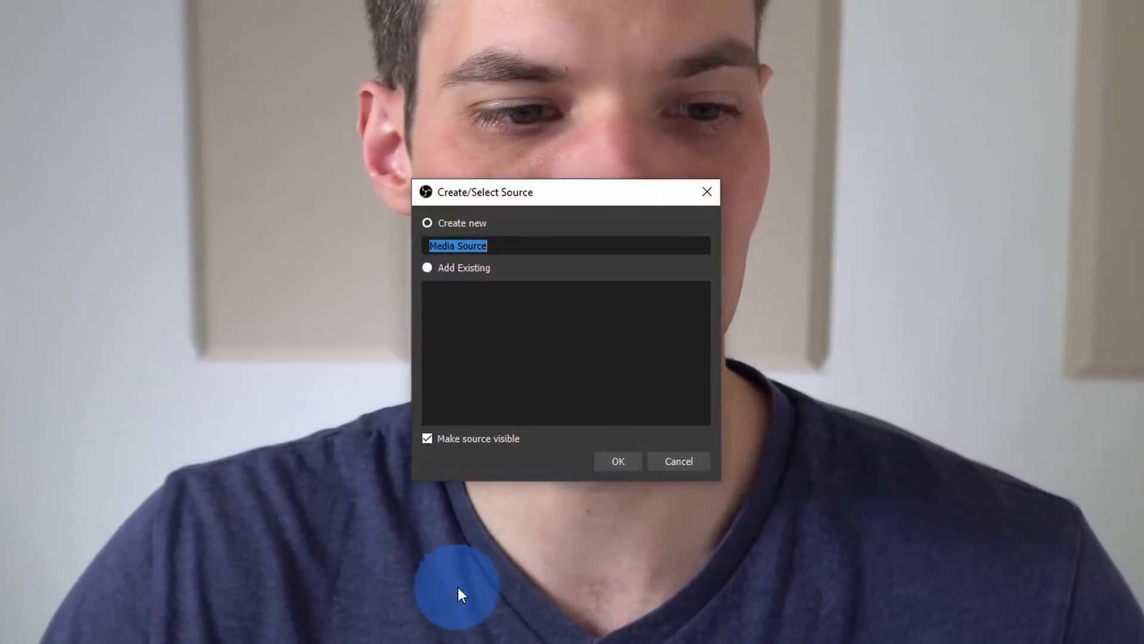
{"action": "left_click", "coordinate": [616, 460]}
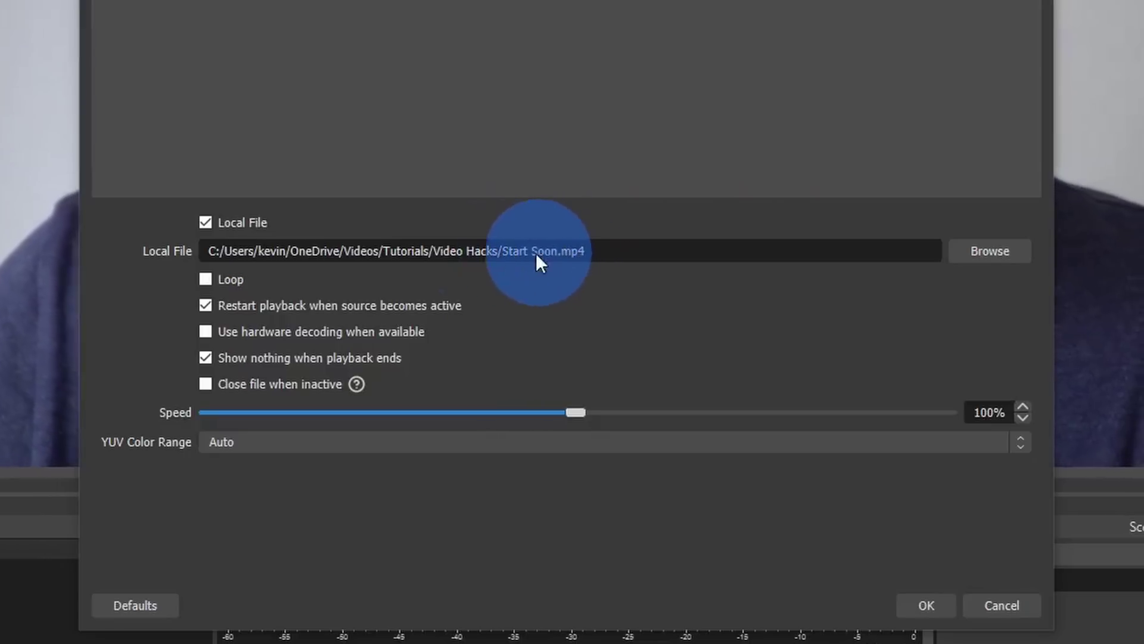
{"action": "left_click", "coordinate": [206, 278]}
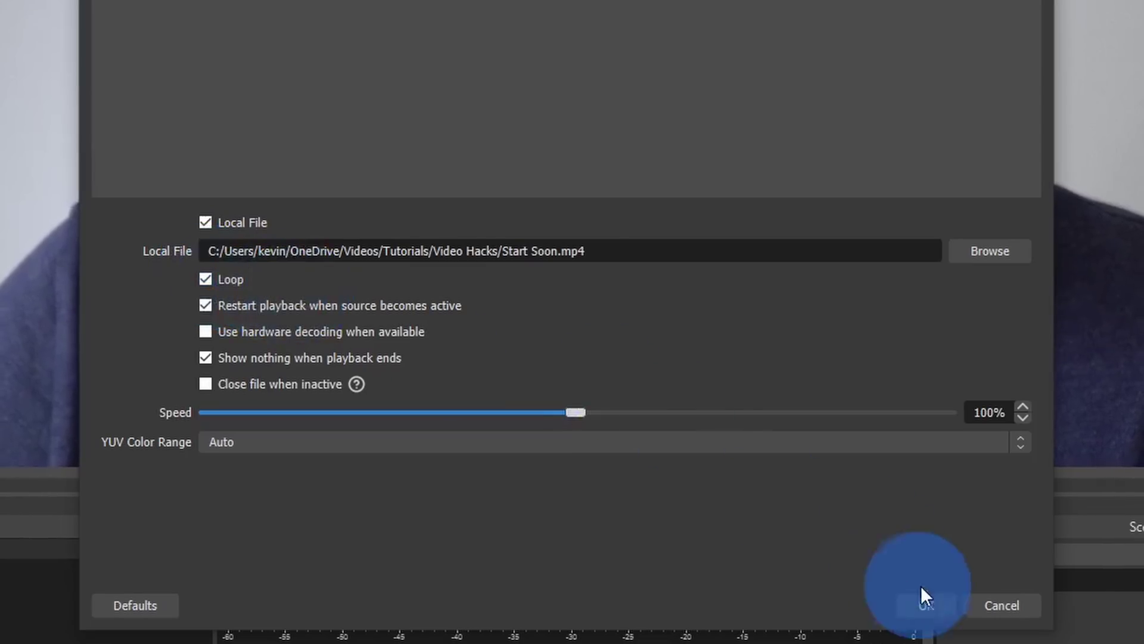
{"action": "left_click", "coordinate": [927, 607]}
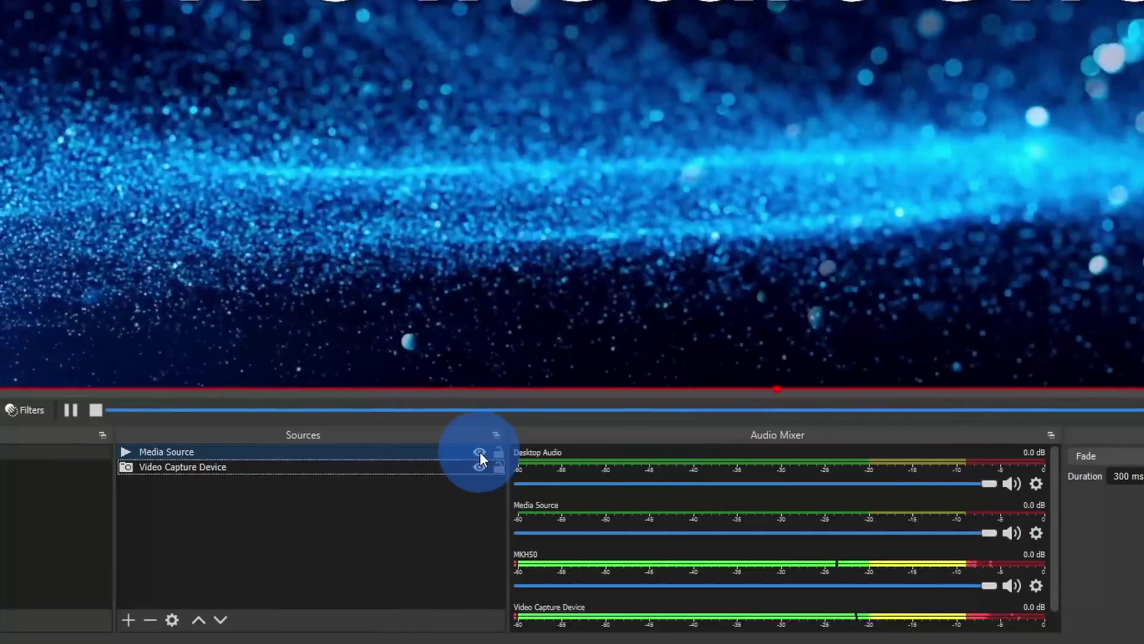
{"action": "left_click", "coordinate": [481, 451]}
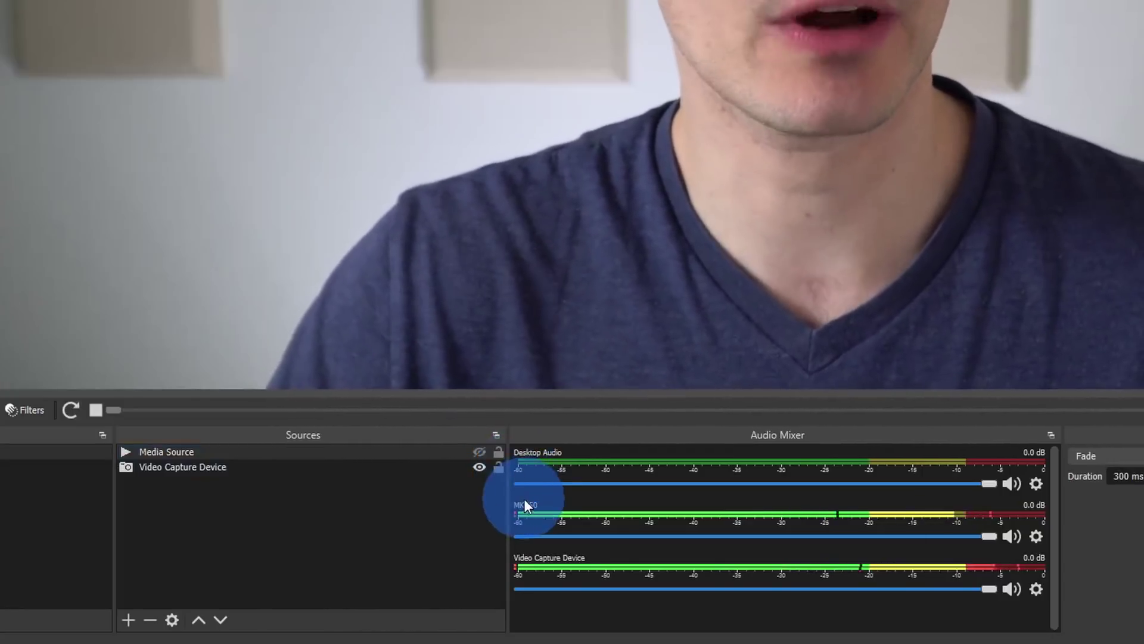
{"action": "left_click", "coordinate": [479, 453]}
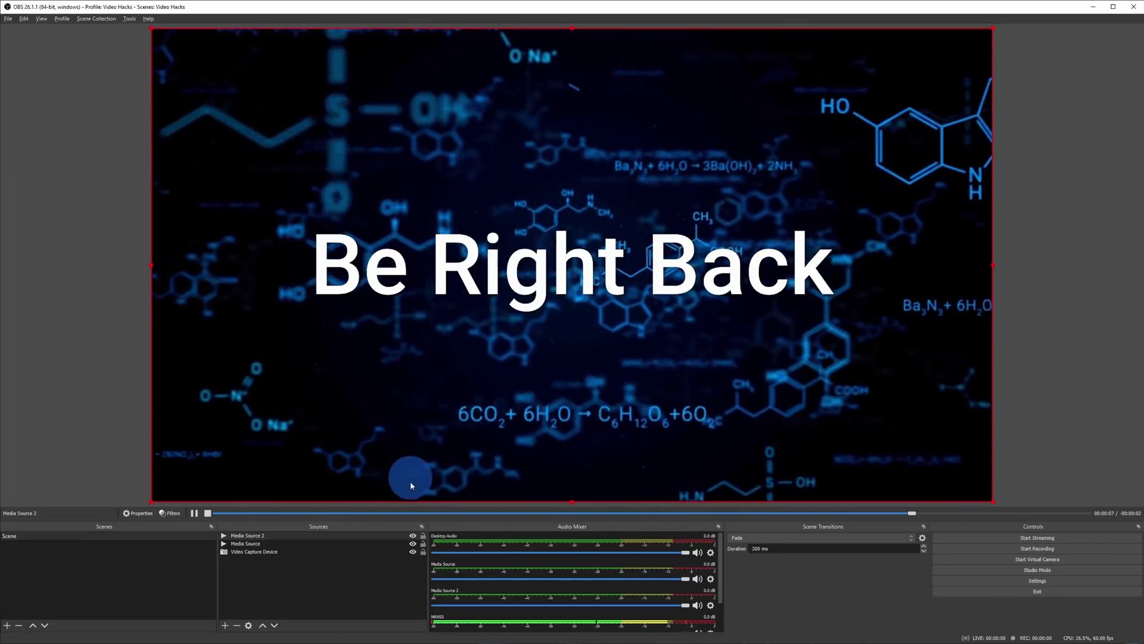
Hide both media sources, show the Be Right Back video again, and start the virtual camera.
{"action": "left_click", "coordinate": [412, 536]}
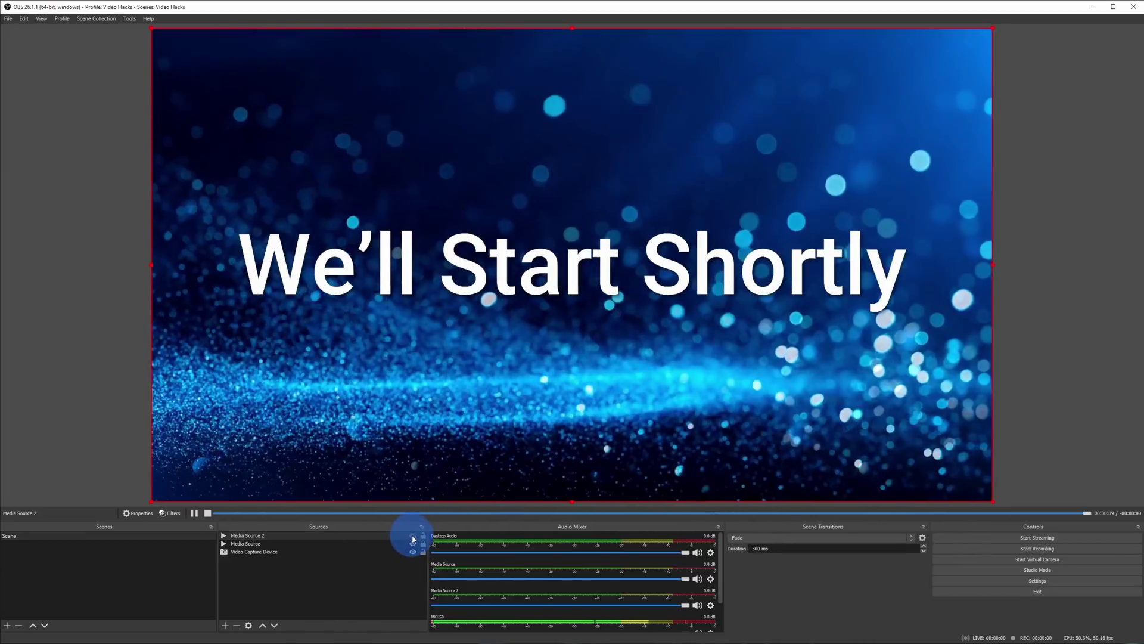
{"action": "left_click", "coordinate": [412, 543]}
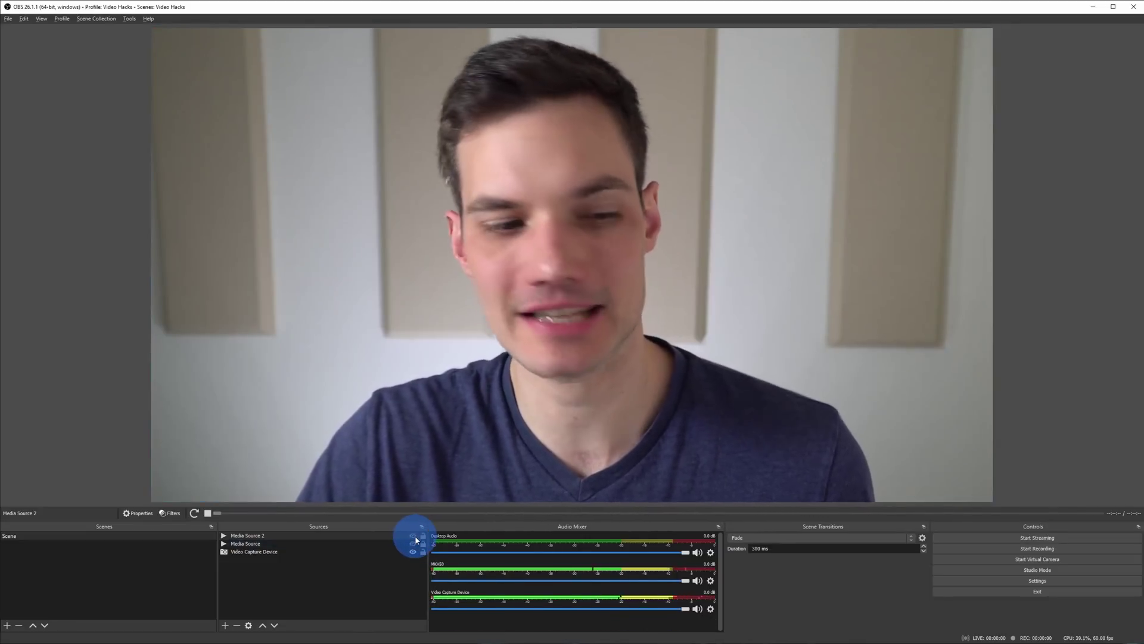
{"action": "left_click", "coordinate": [413, 536]}
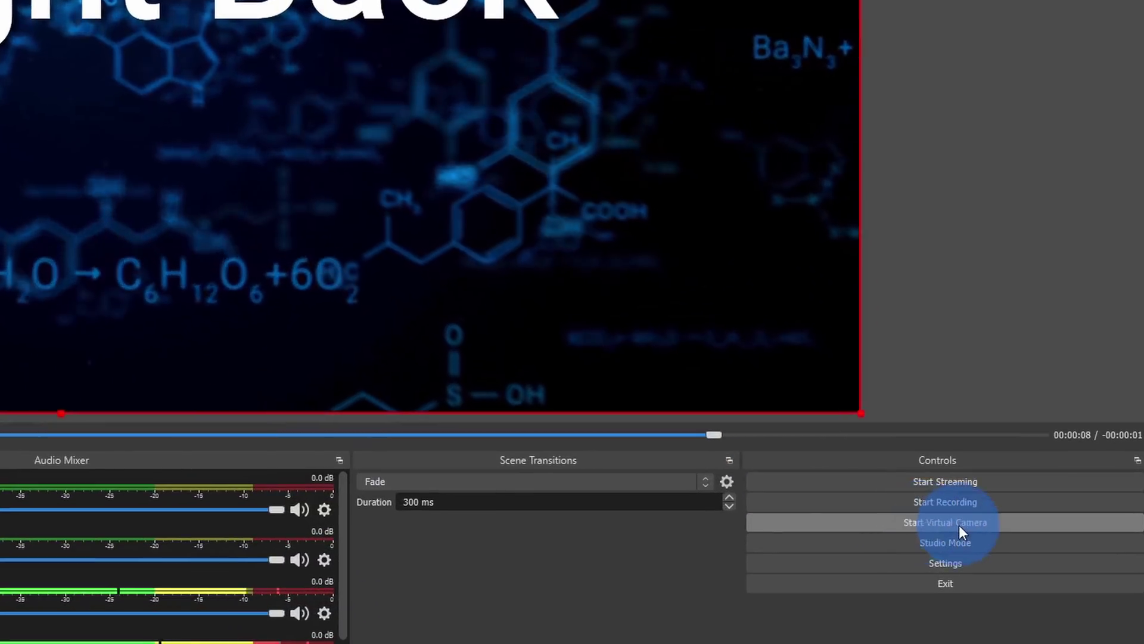
{"action": "left_click", "coordinate": [949, 532]}
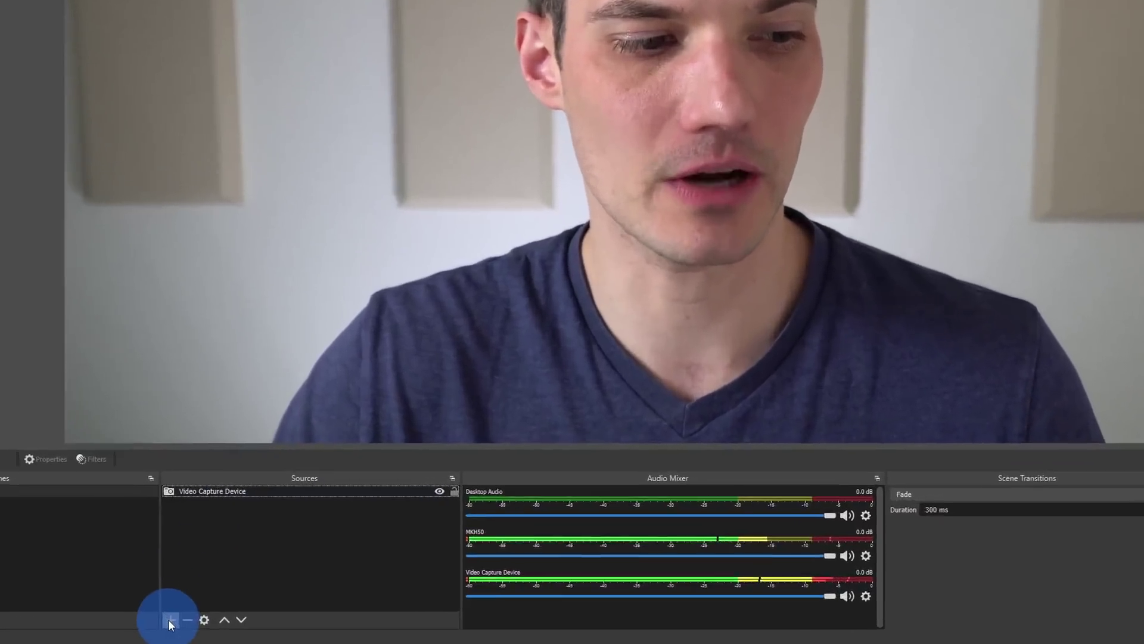
Add an Image source with its default name over the webcam video, using the Name Logo file from the Video Hacks folder.
{"action": "left_click", "coordinate": [225, 625]}
{"action": "left_click", "coordinate": [187, 416]}
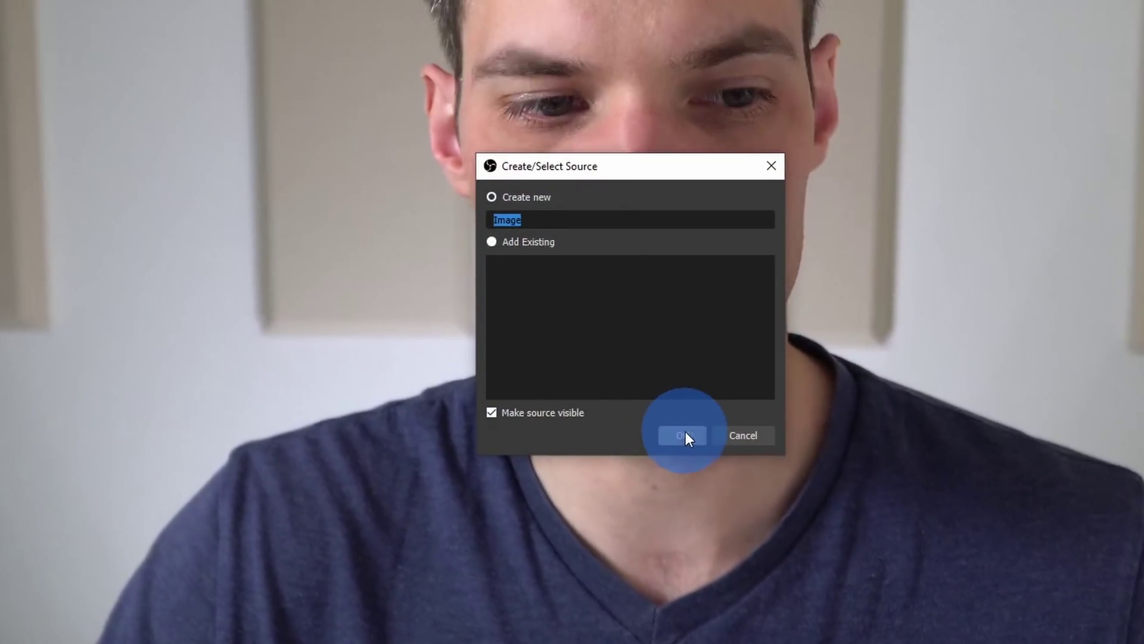
{"action": "left_click", "coordinate": [782, 249]}
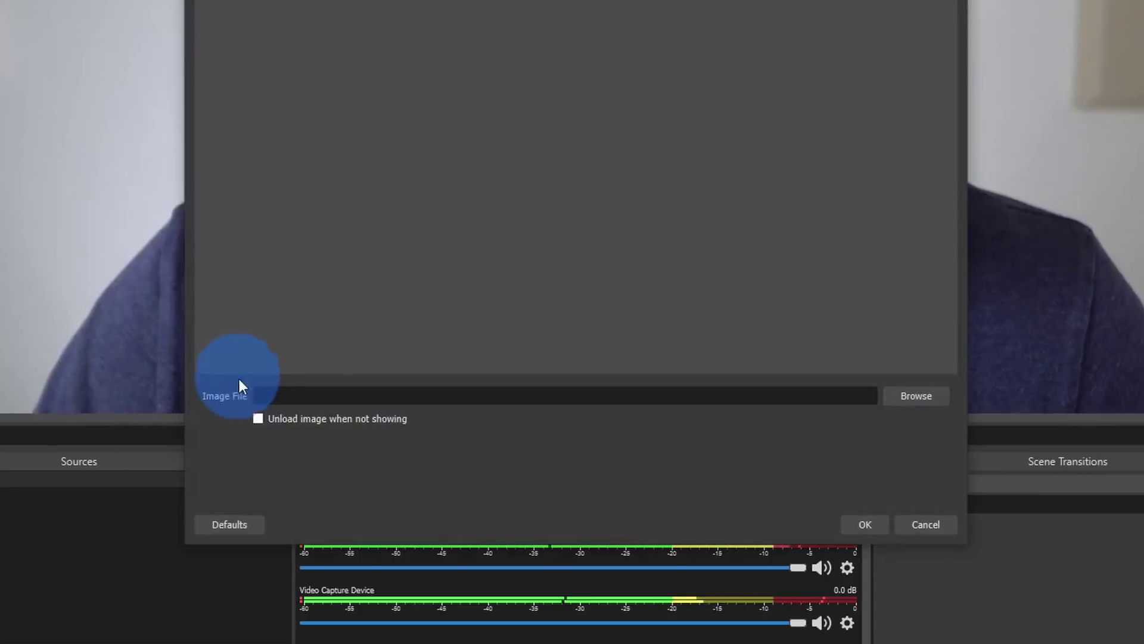
{"action": "left_click", "coordinate": [903, 396]}
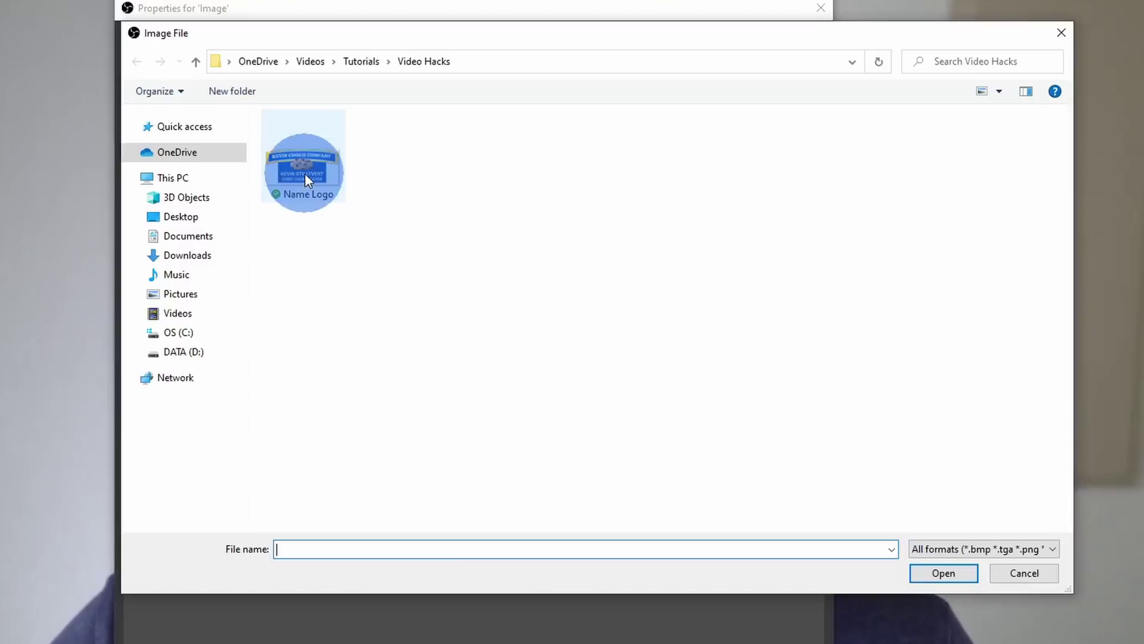
{"action": "double_click", "coordinate": [305, 176]}
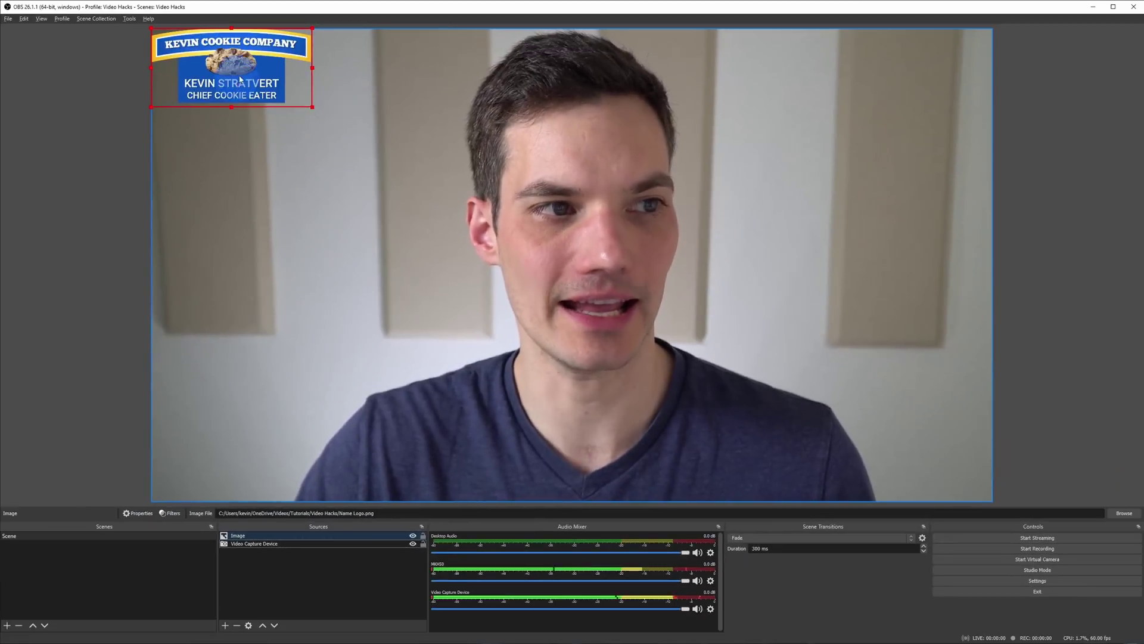
Enlarge the name logo and position it in the upper-left area of the webcam video.
{"action": "mouse_move", "coordinate": [240, 80]}
{"action": "left_mouse_down"}
{"action": "mouse_move", "coordinate": [423, 289]}
{"action": "mouse_move", "coordinate": [661, 285]}
{"action": "mouse_move", "coordinate": [526, 138]}
{"action": "mouse_move", "coordinate": [201, 90]}
{"action": "mouse_move", "coordinate": [239, 84]}
{"action": "left_mouse_up"}
{"action": "left_click_drag", "start_coordinate": [332, 119], "coordinate": [434, 209]}
{"action": "left_click_drag", "start_coordinate": [362, 151], "coordinate": [362, 153]}
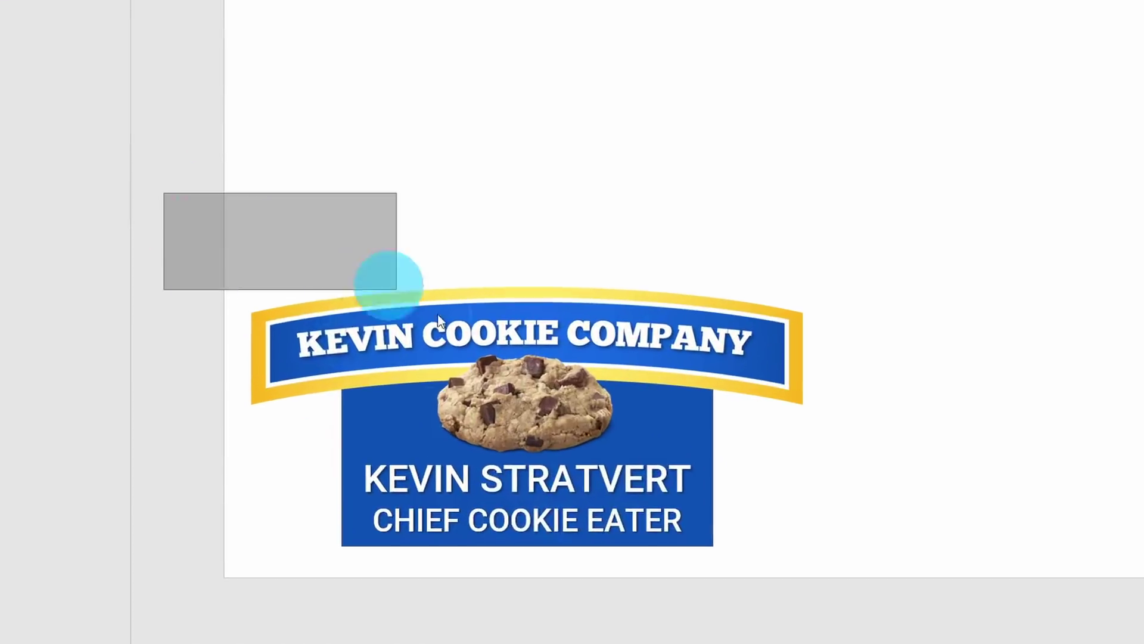
In PowerPoint, select all the objects that make up the name logo and save them as a picture.
{"action": "left_click_drag", "start_coordinate": [439, 318], "coordinate": [894, 629]}
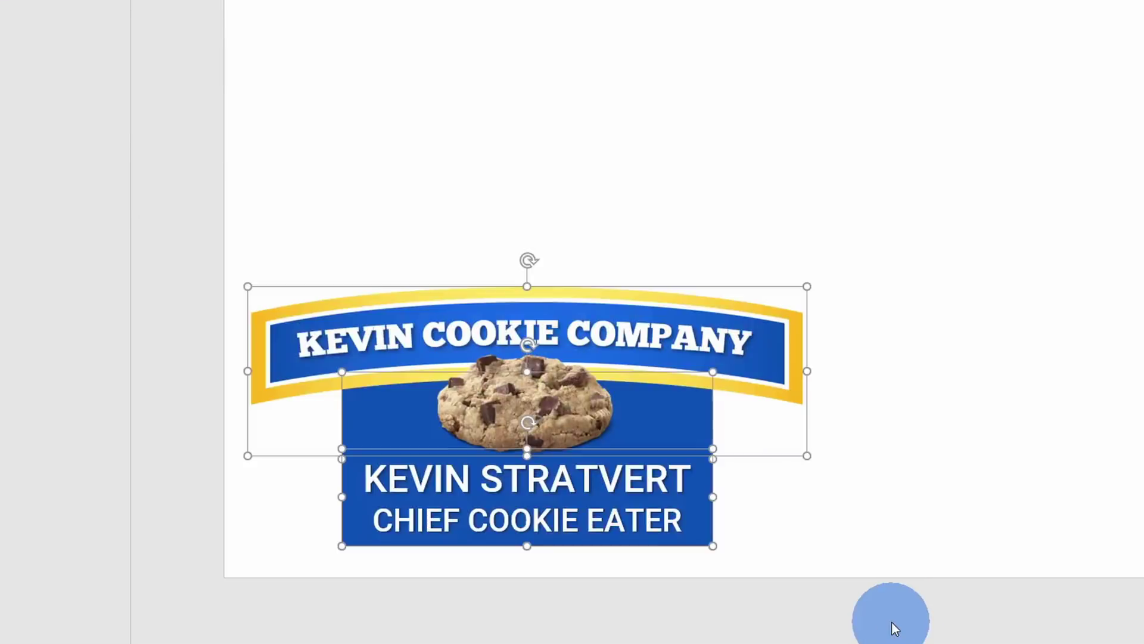
{"action": "right_click", "coordinate": [682, 327]}
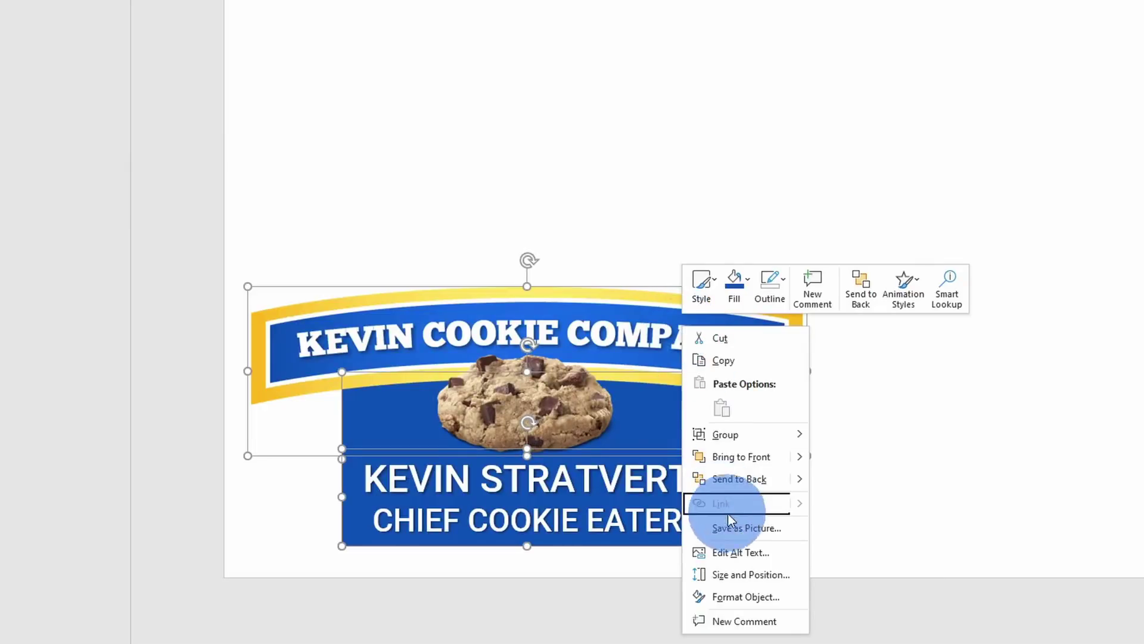
{"action": "left_click", "coordinate": [749, 529]}
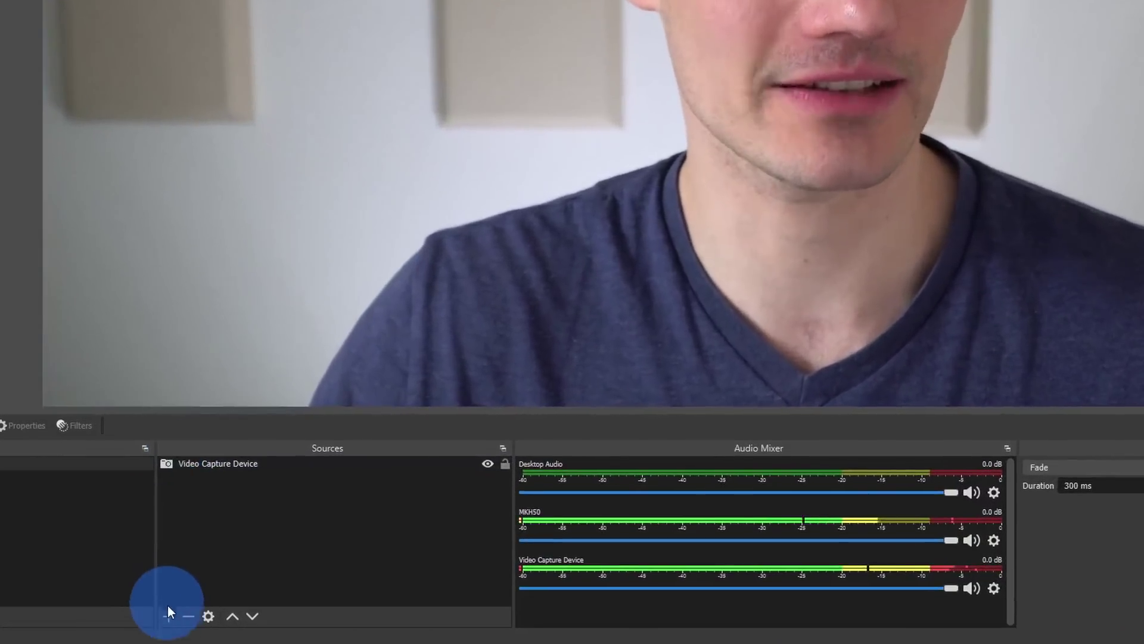
{"action": "left_click", "coordinate": [225, 625]}
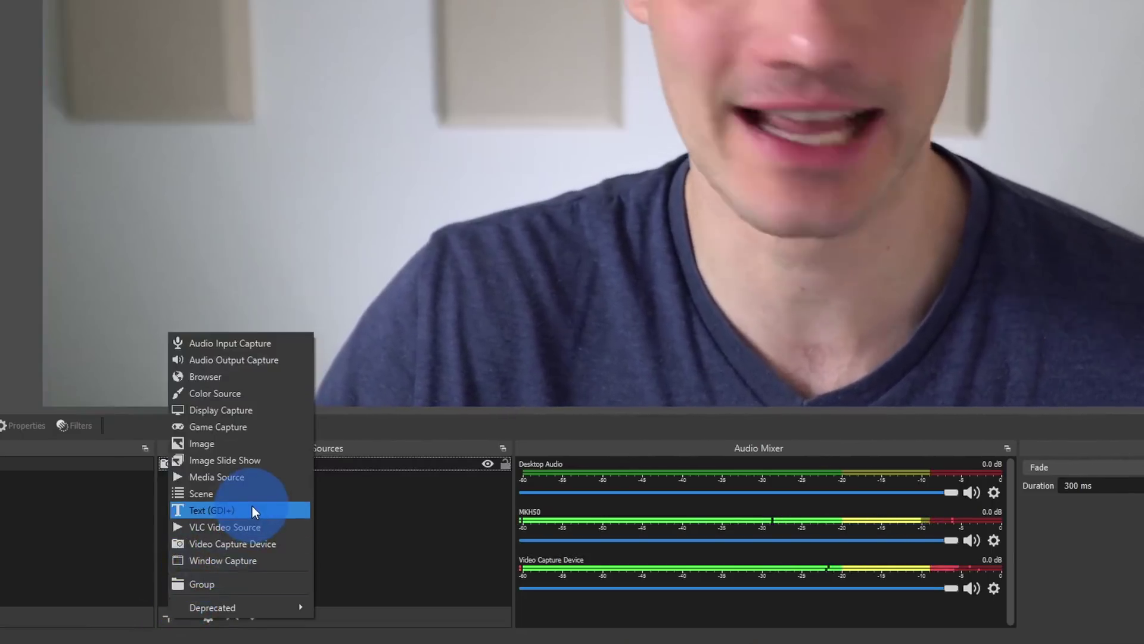
{"action": "left_click", "coordinate": [252, 506]}
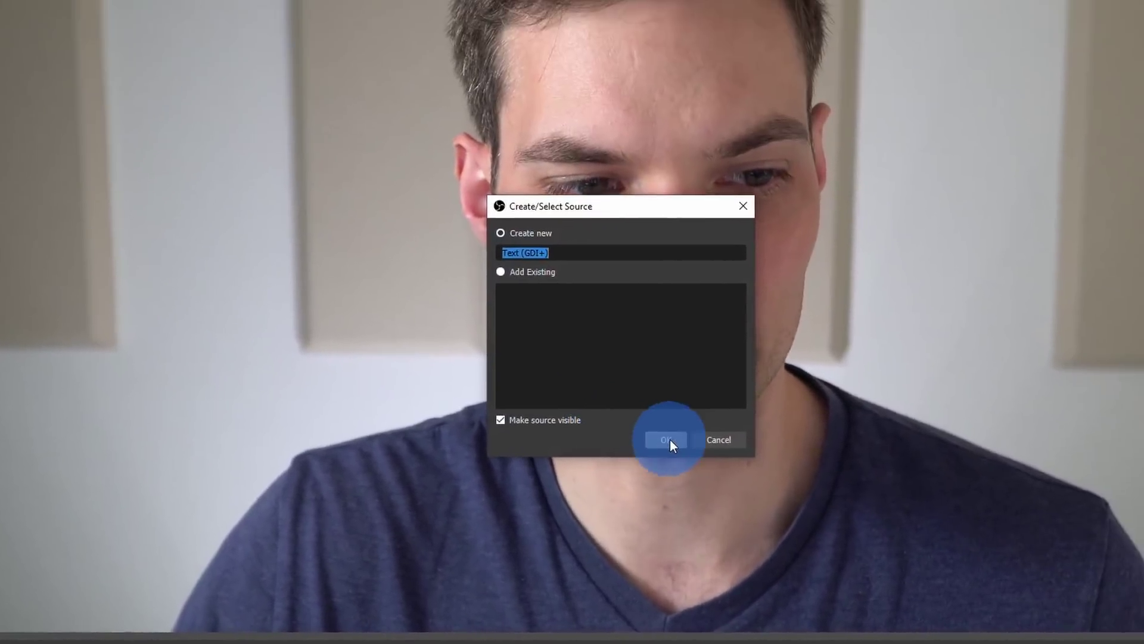
{"action": "left_click", "coordinate": [666, 440]}
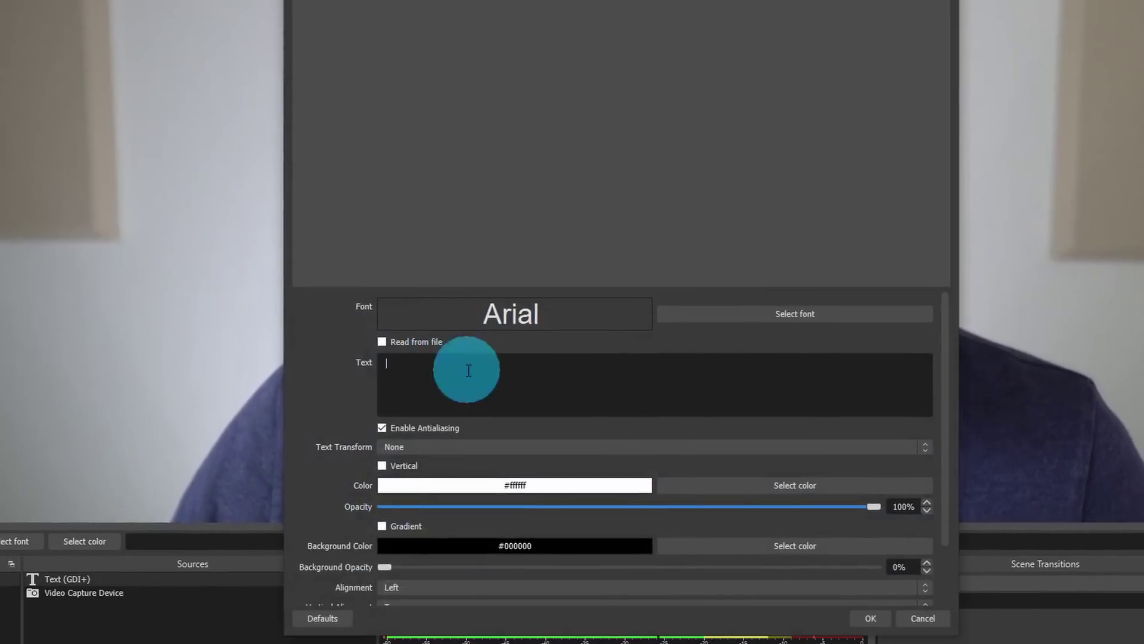
{"action": "key", "text": "ctrl+v"}
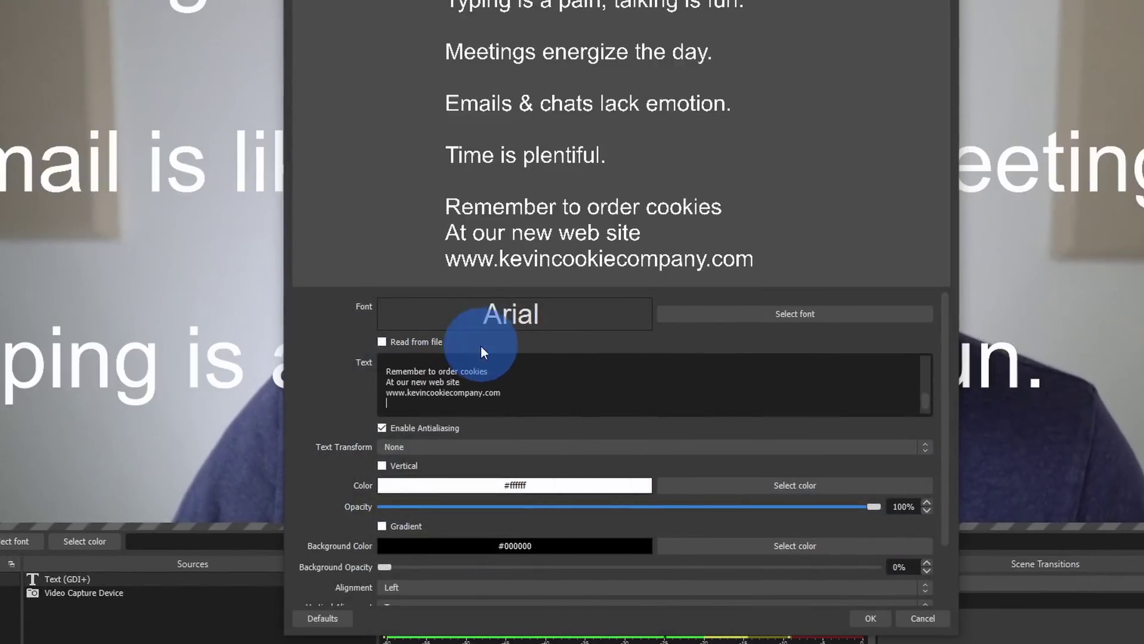
{"action": "scroll", "coordinate": [555, 438], "scroll_direction": "down", "scroll_amount": 2}
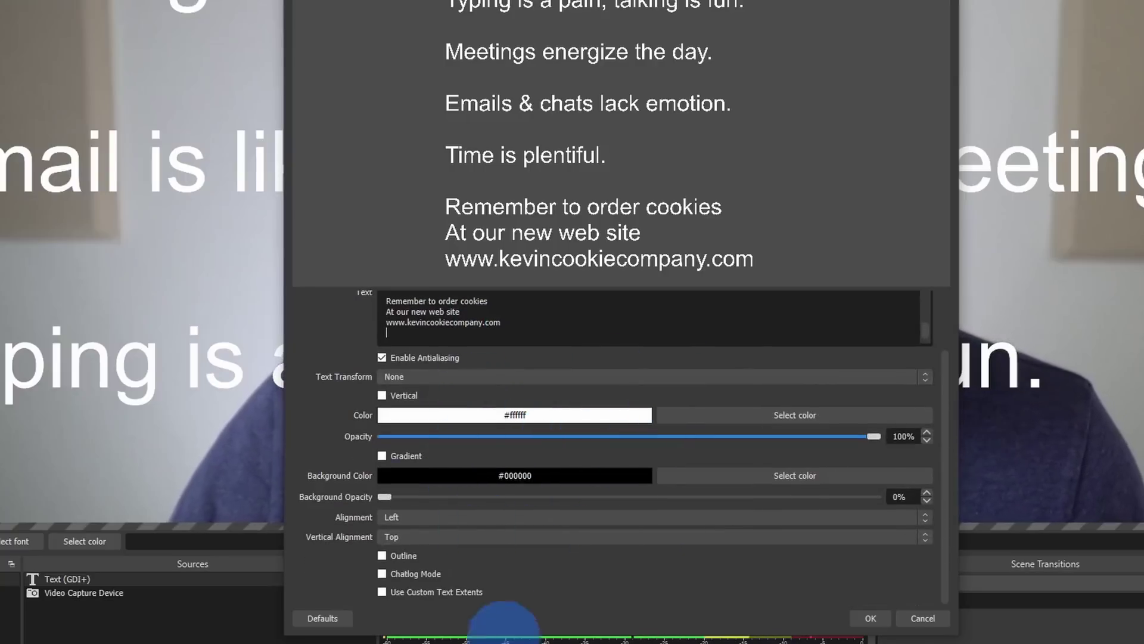
{"action": "scroll", "coordinate": [621, 531], "scroll_direction": "up", "scroll_amount": 2}
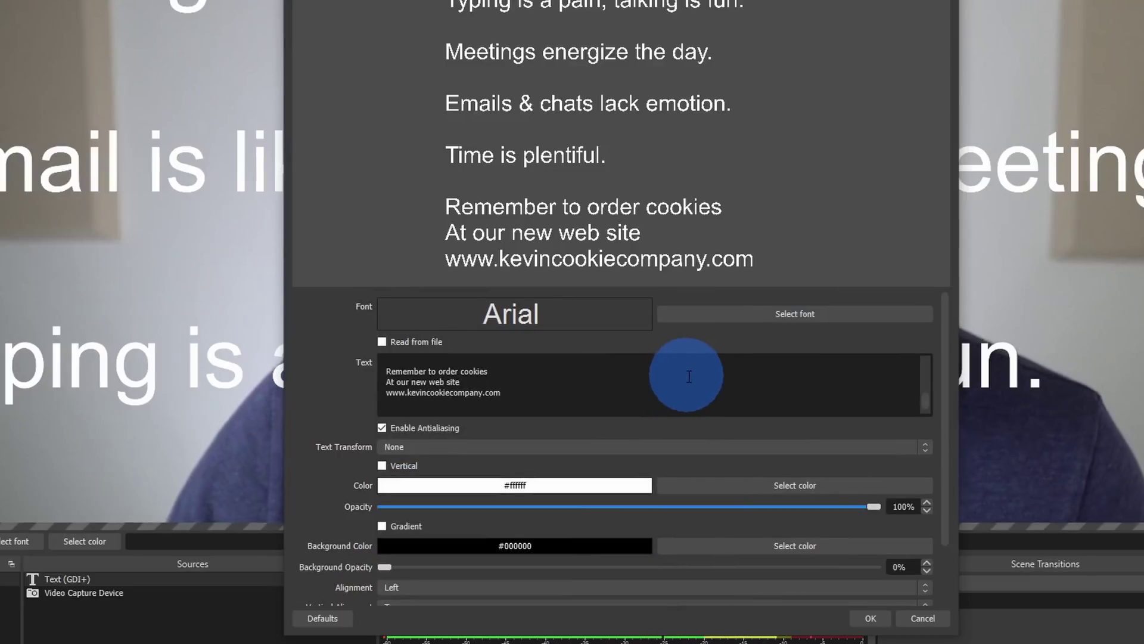
{"action": "left_click", "coordinate": [858, 611]}
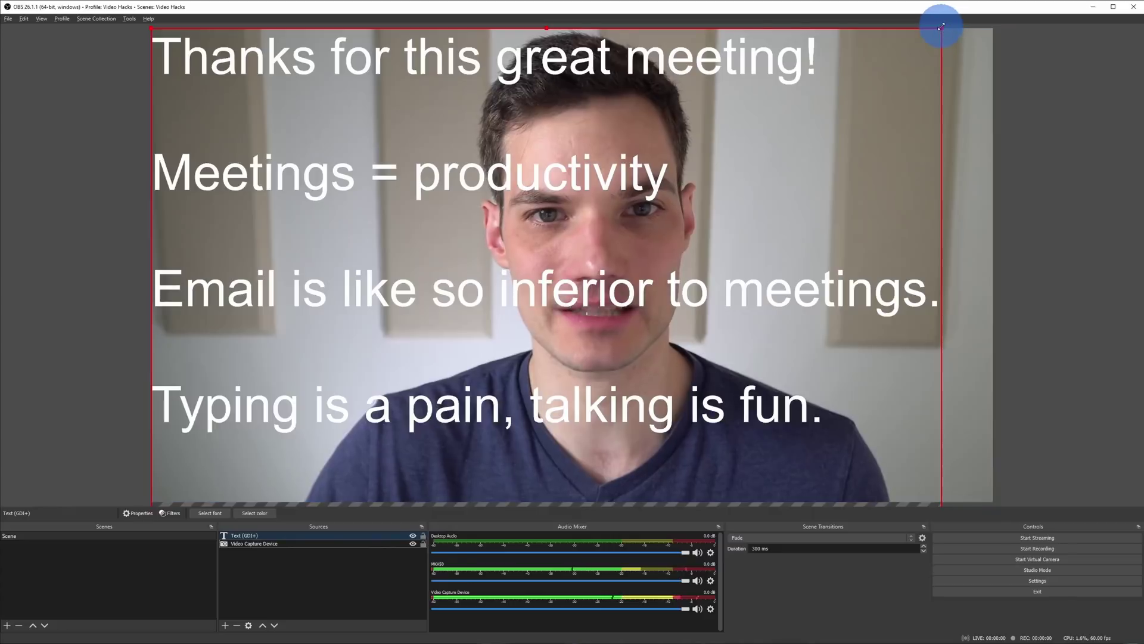
Shrink the text overlay and align it with the upper-left corner of the webcam video, beside the speaker.
{"action": "left_click_drag", "start_coordinate": [945, 31], "coordinate": [506, 294]}
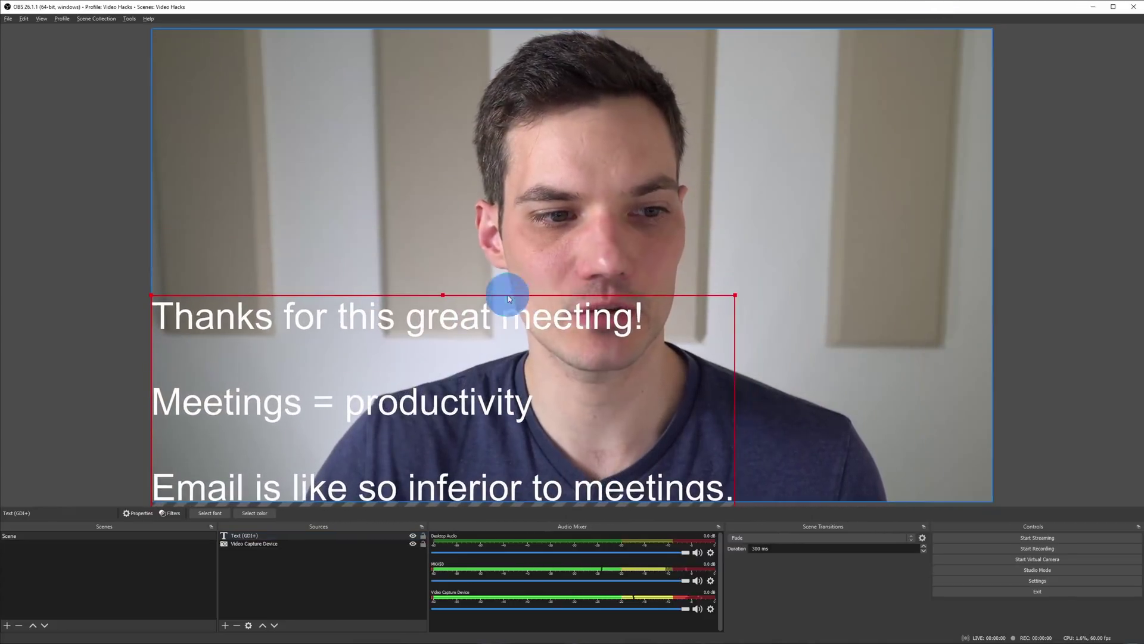
{"action": "left_click_drag", "start_coordinate": [440, 404], "coordinate": [450, 143]}
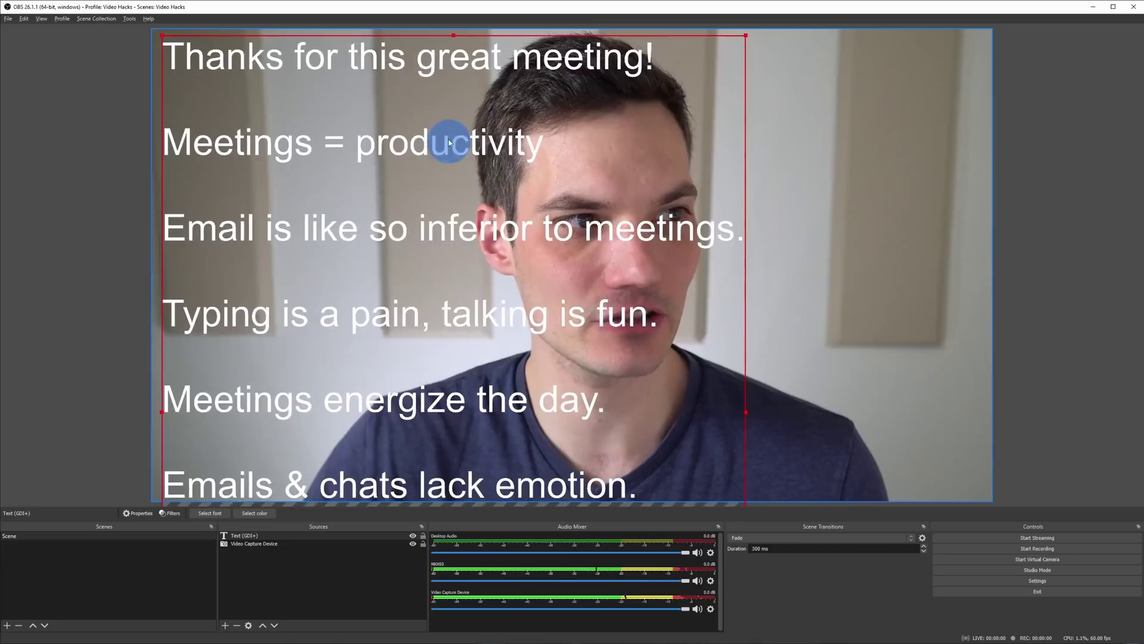
{"action": "left_click_drag", "start_coordinate": [745, 35], "coordinate": [519, 204]}
{"action": "left_click_drag", "start_coordinate": [365, 345], "coordinate": [353, 170]}
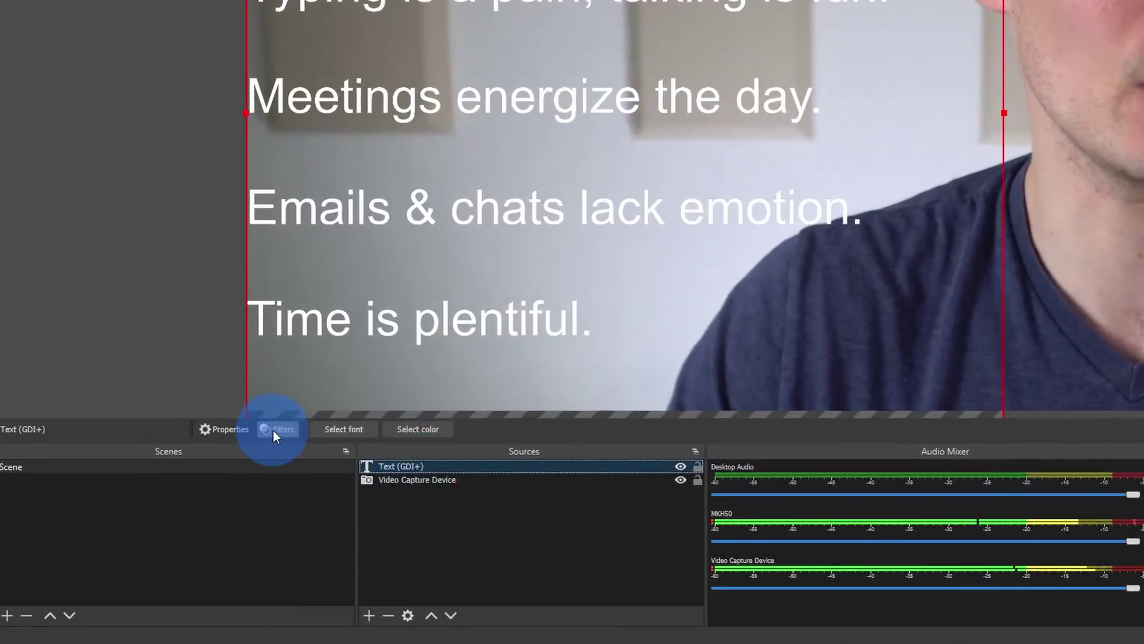
Add a Scroll filter with its default name to the text source and set its vertical speed to 277.
{"action": "left_click", "coordinate": [273, 430]}
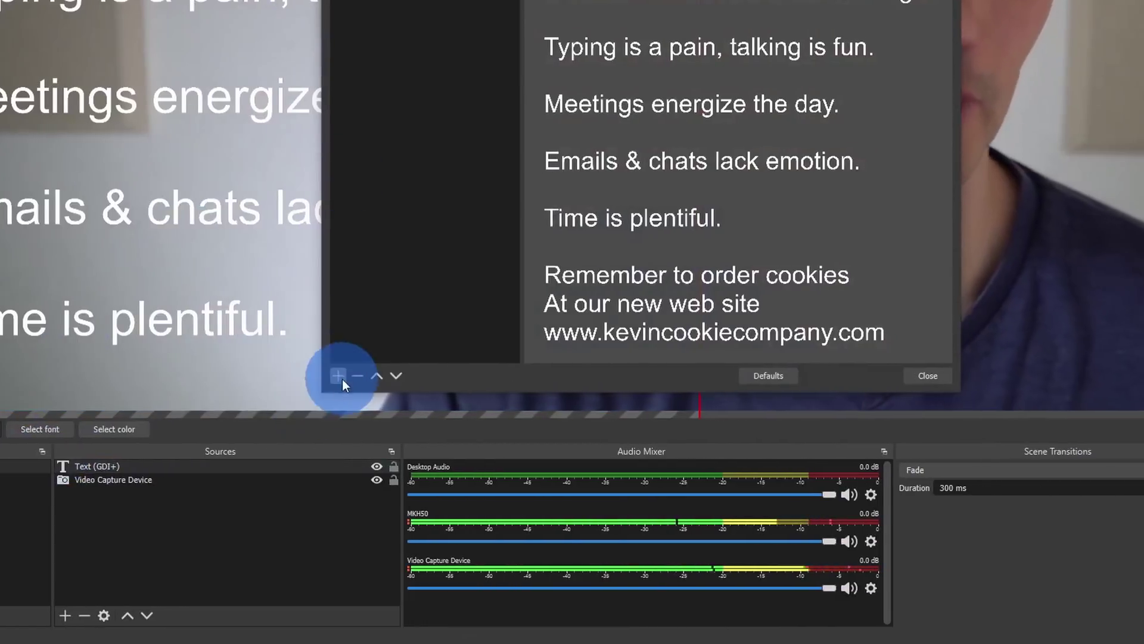
{"action": "left_click", "coordinate": [338, 375]}
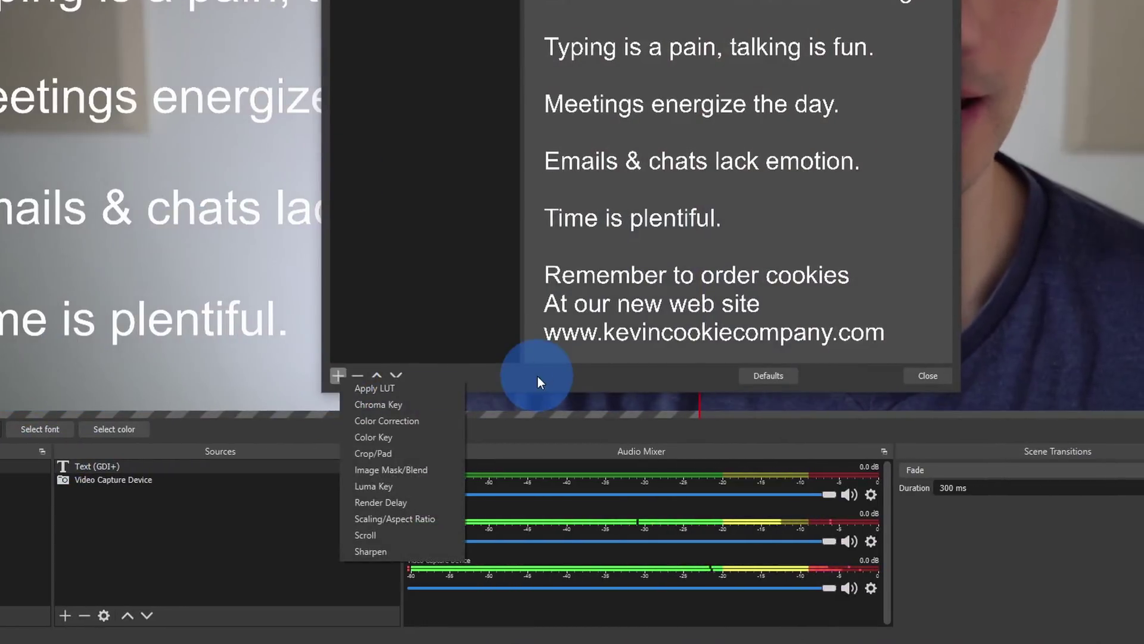
{"action": "left_click", "coordinate": [395, 528]}
{"action": "left_click", "coordinate": [613, 144]}
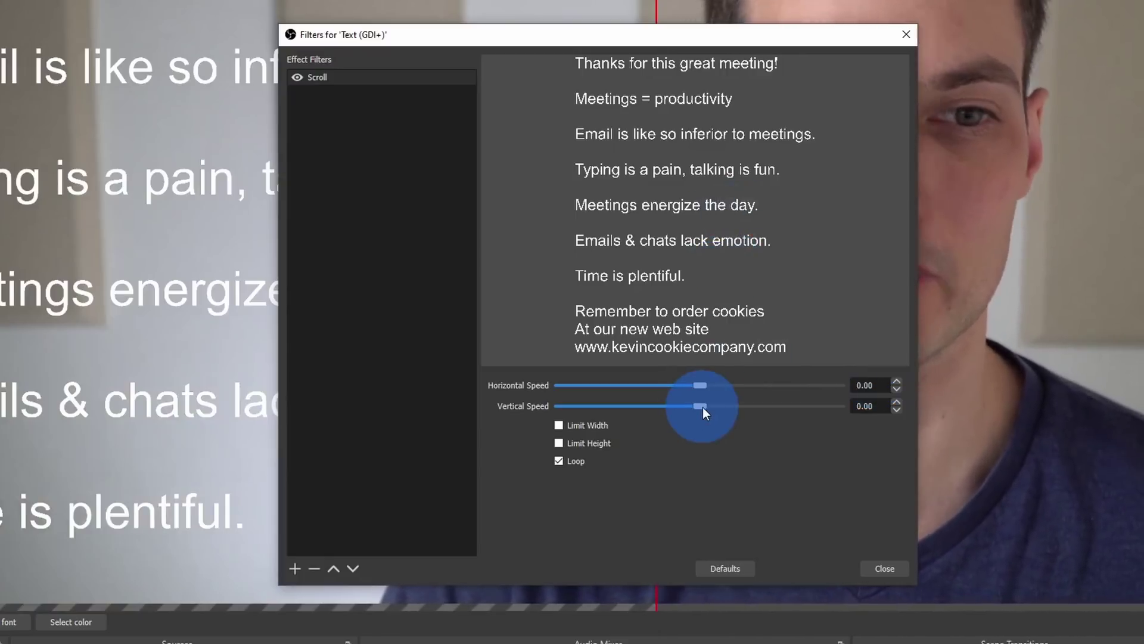
{"action": "left_click_drag", "start_coordinate": [703, 407], "coordinate": [778, 407]}
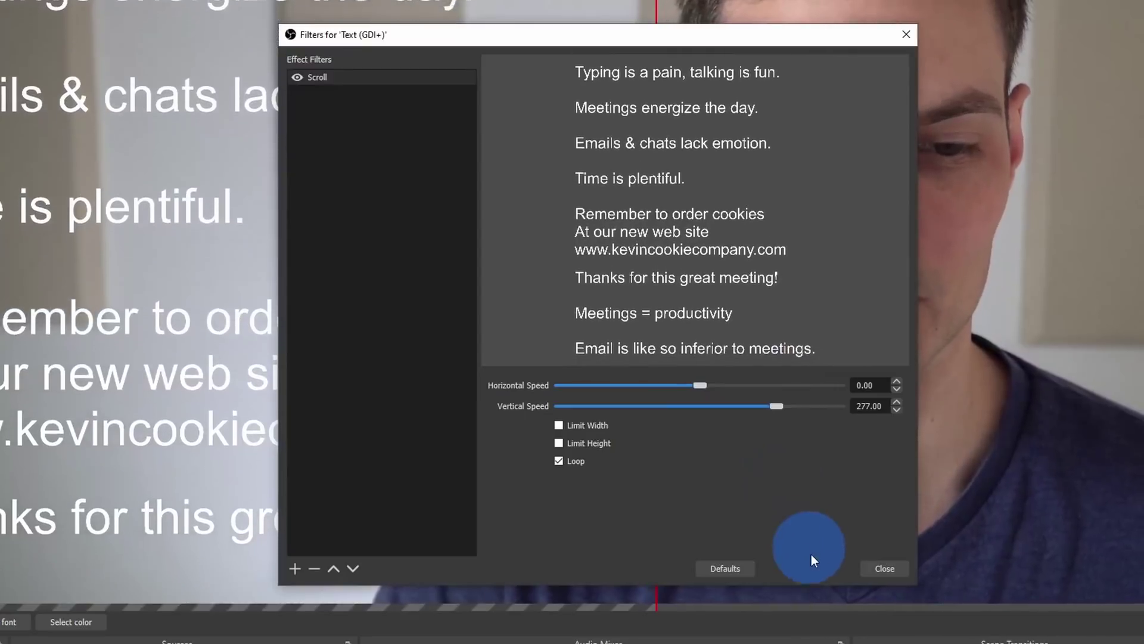
{"action": "left_click", "coordinate": [885, 568]}
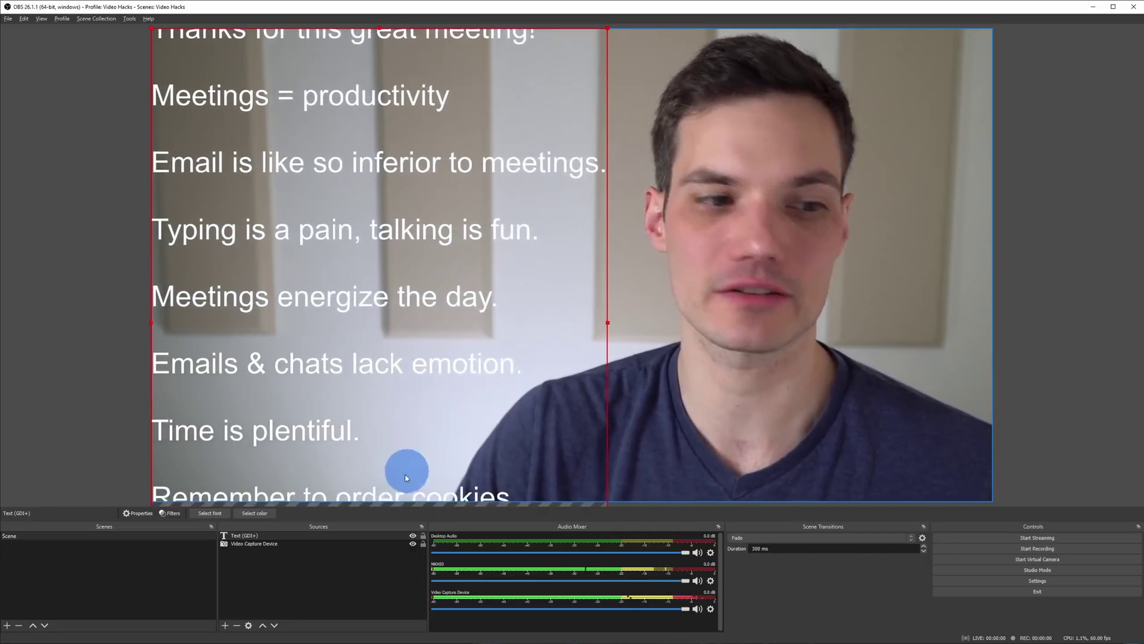
{"action": "left_click", "coordinate": [226, 624]}
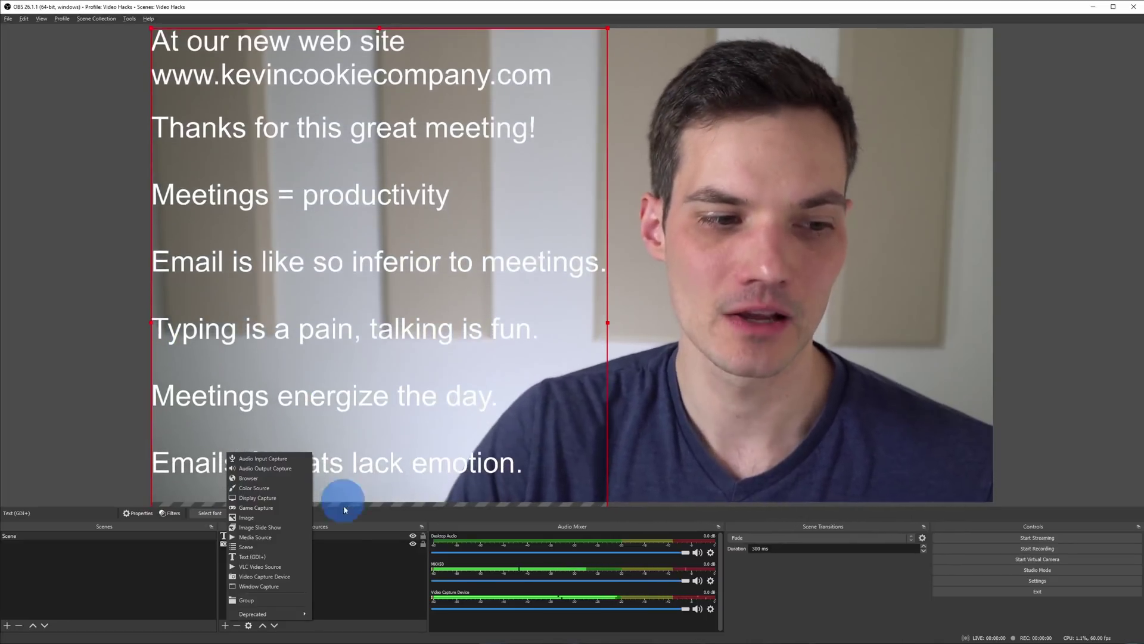
{"action": "left_click", "coordinate": [346, 510]}
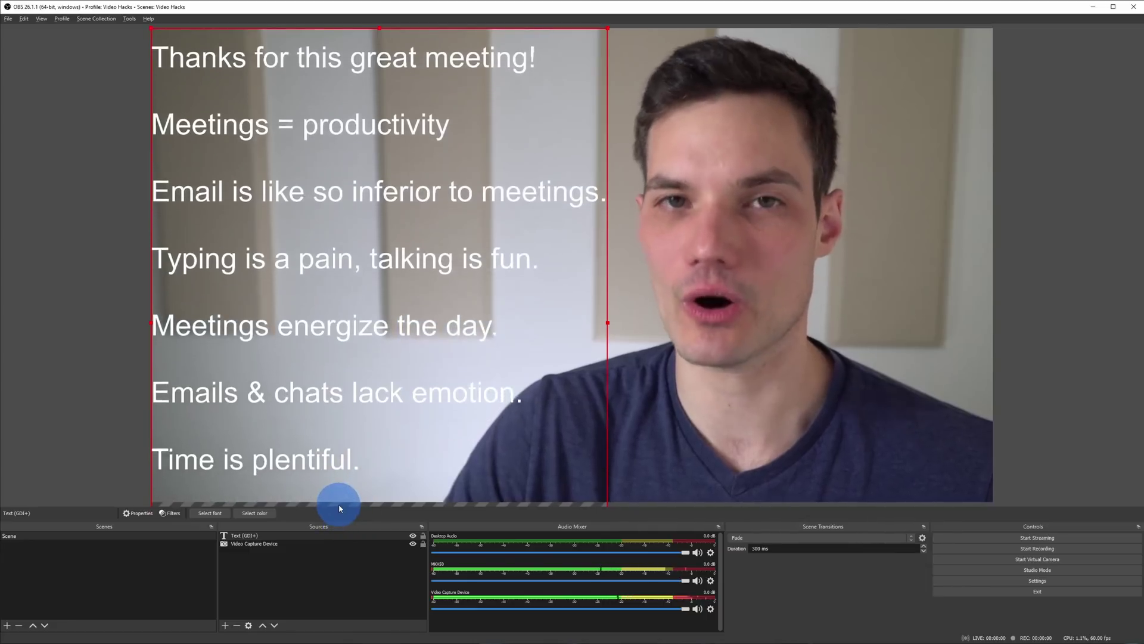